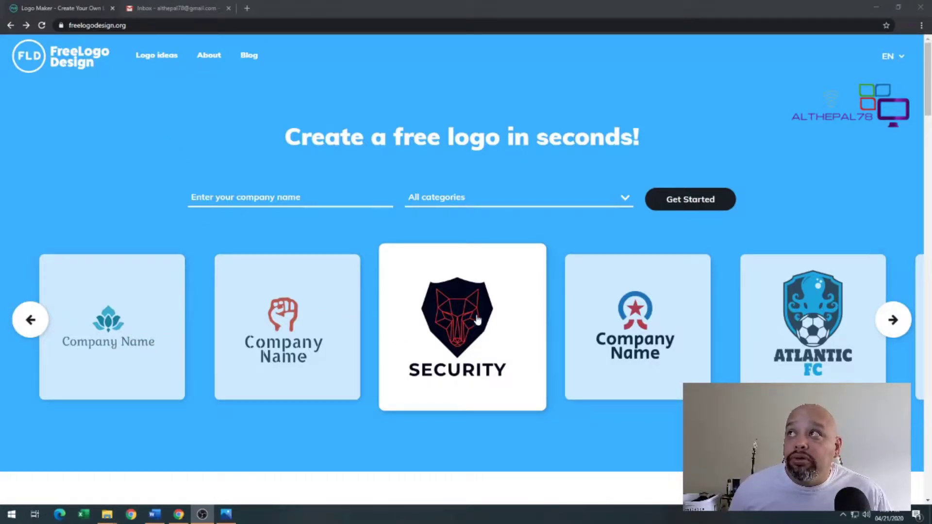
Enter AL's FUN as the company name and browse through the logo suggestions
left_click(287, 196)
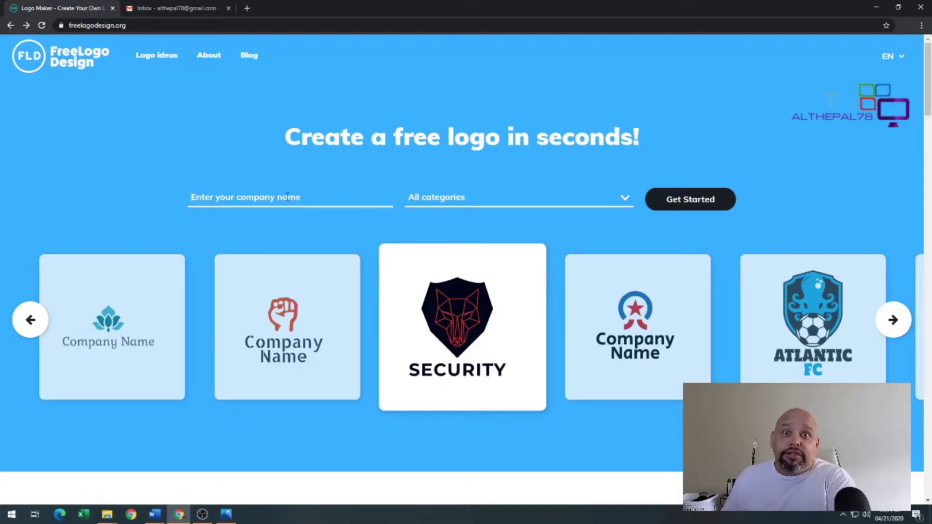
type("AL")
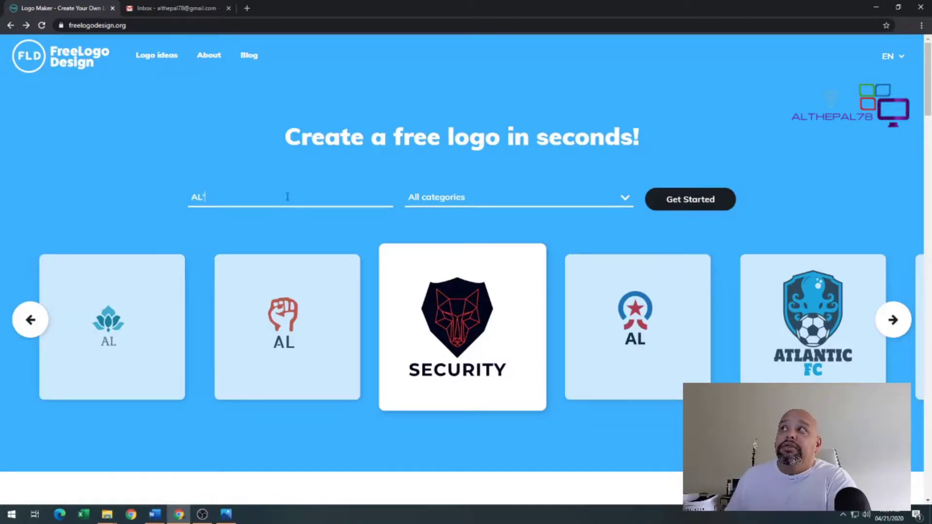
type("'s G")
type("Un")
type("N")
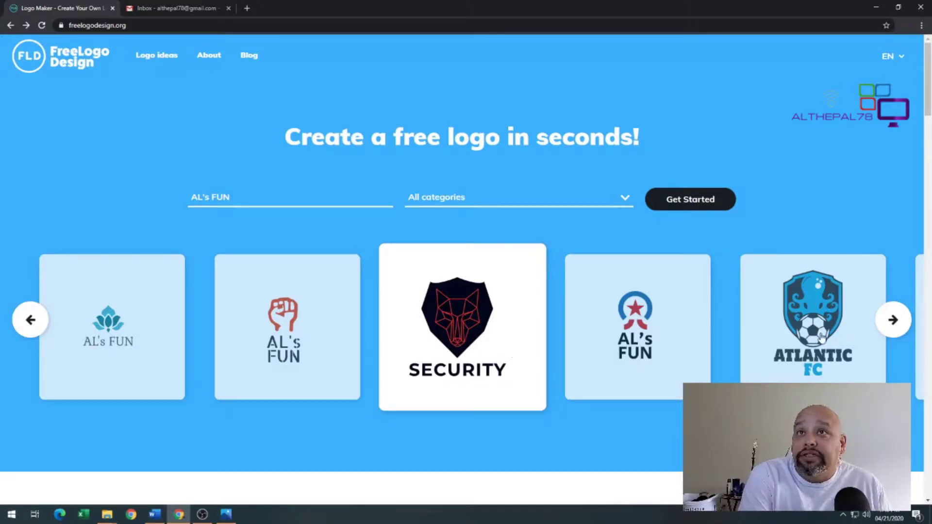
left_click(891, 319)
left_click(885, 323)
left_click(890, 319)
left_click(891, 319)
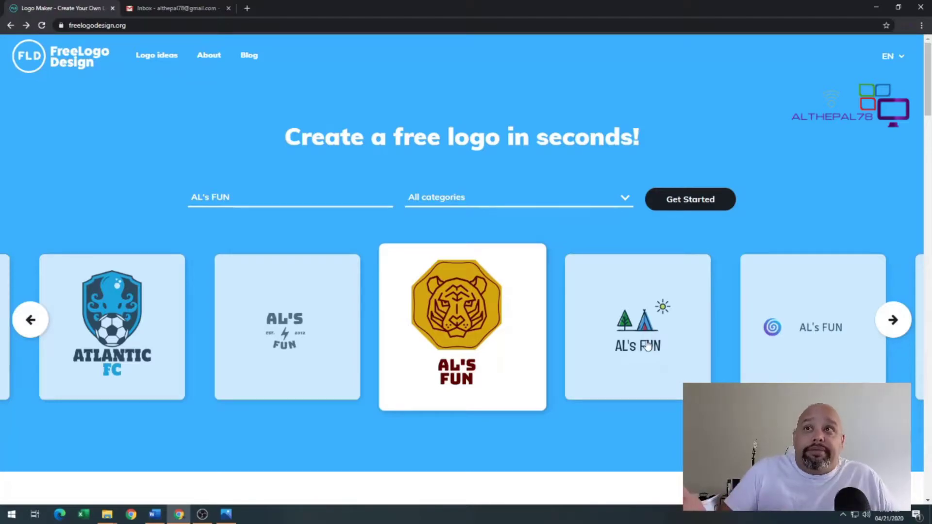
Preview the tent-and-trees AL's FUN logo and request the free low-res download, declining the email
left_click(647, 346)
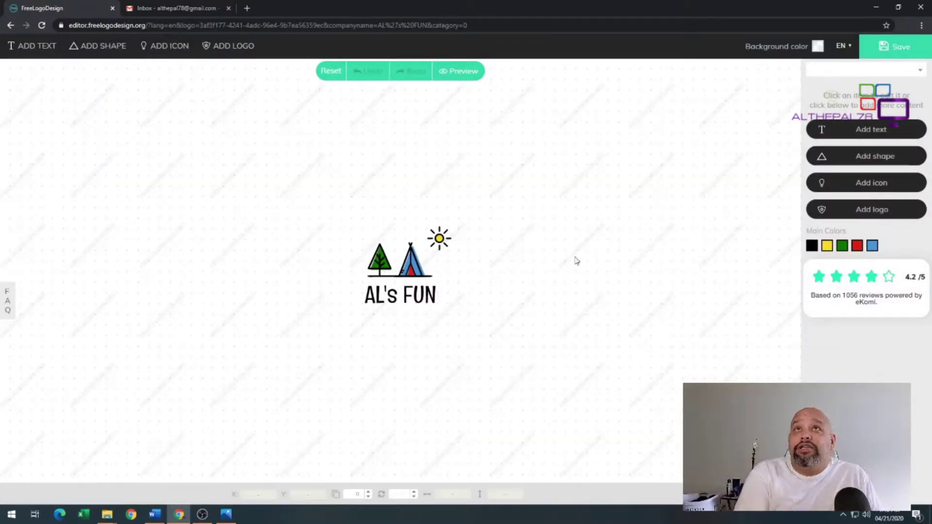
left_click(470, 72)
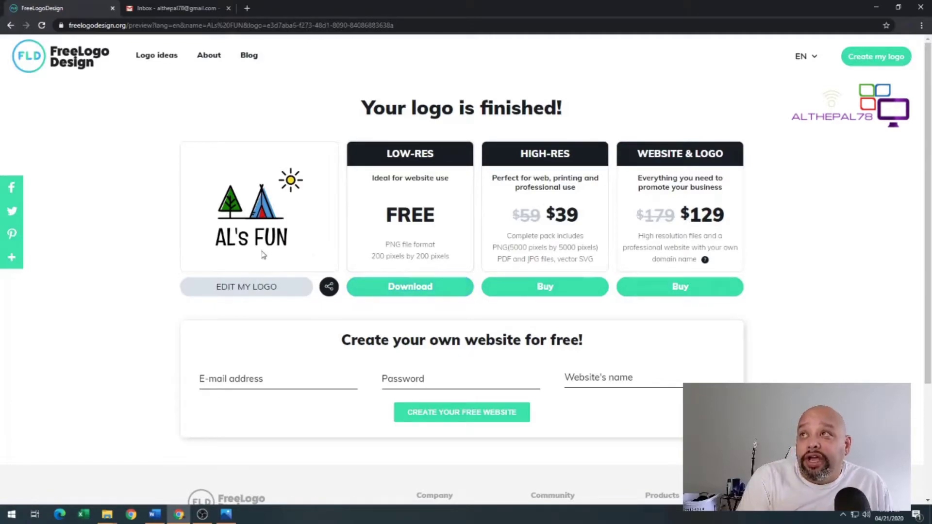
left_click(401, 295)
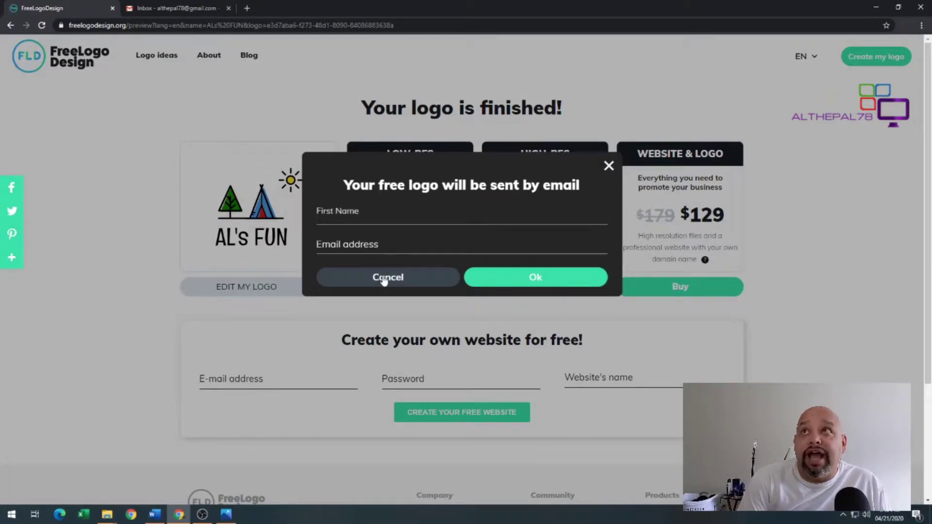
left_click(387, 275)
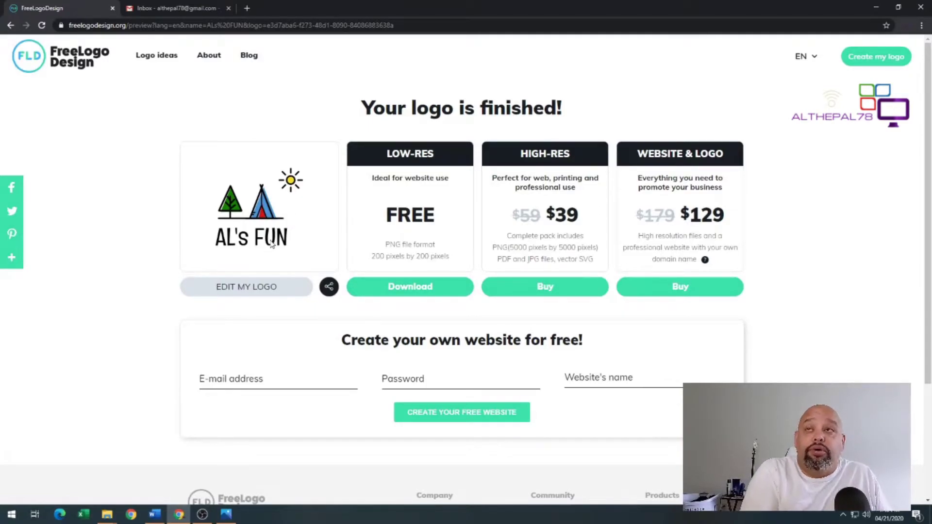
Go back to the homepage and choose Technology as the logo category
left_click(10, 25)
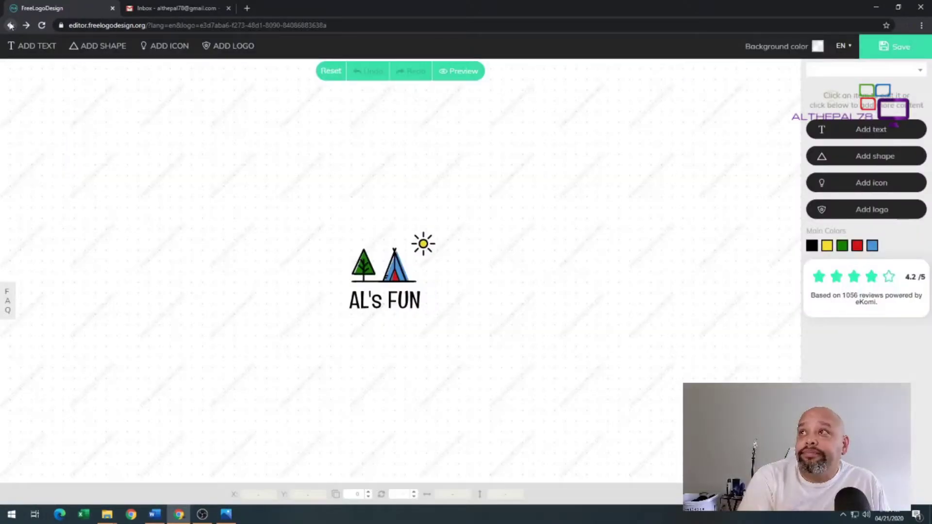
left_click(10, 25)
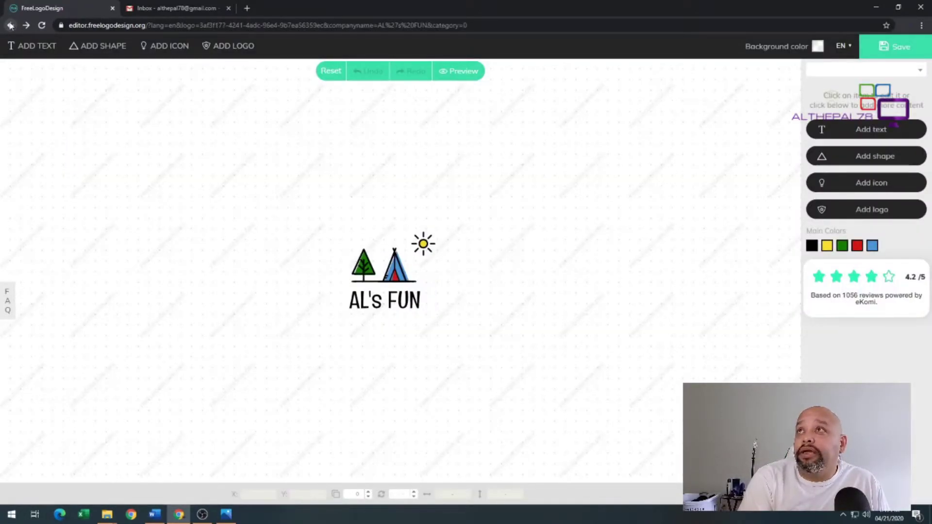
left_click(10, 25)
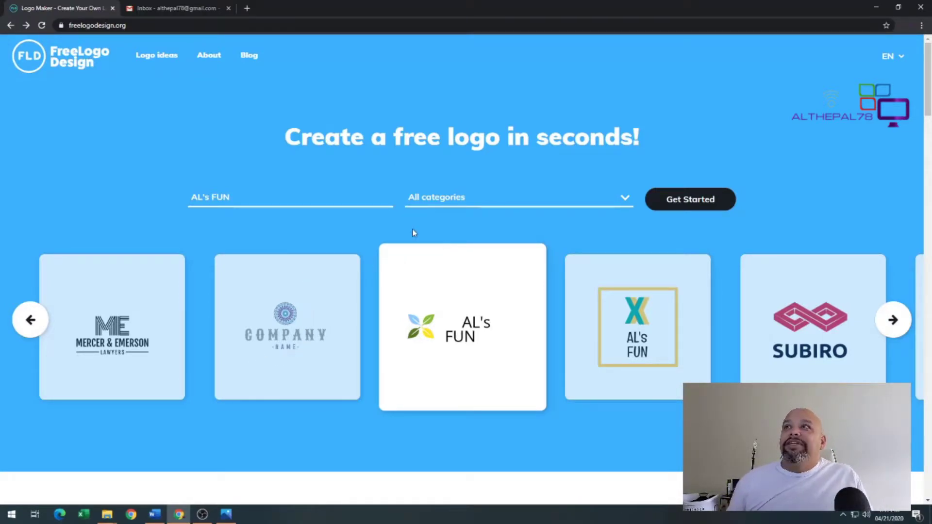
left_click(243, 192)
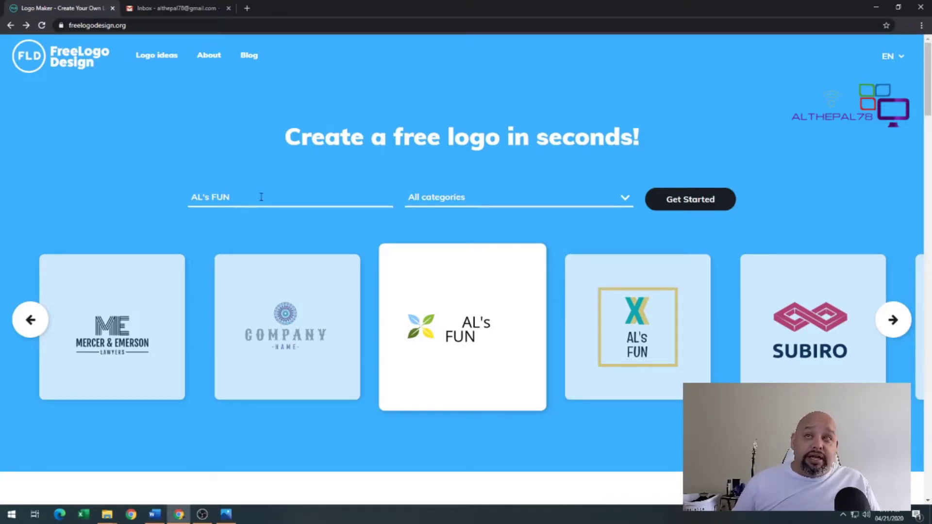
left_click(519, 200)
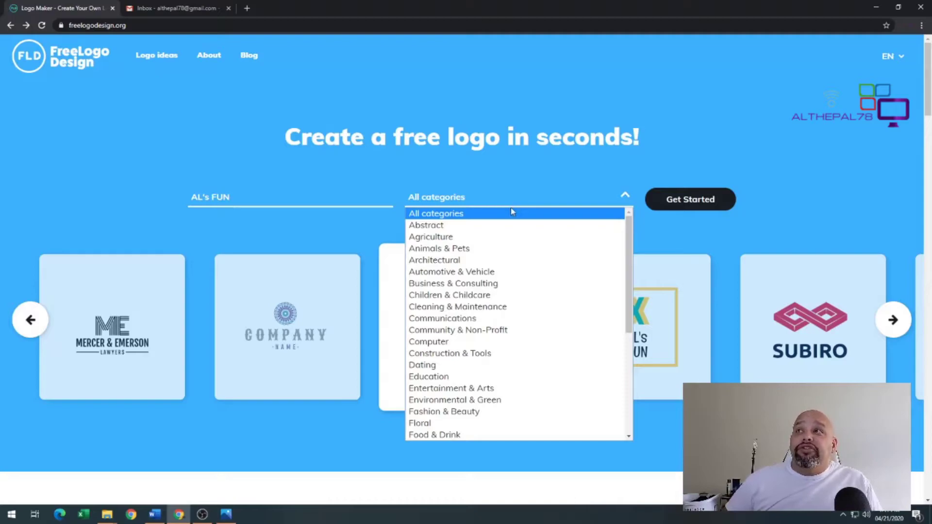
scroll(512, 247, "down", 4)
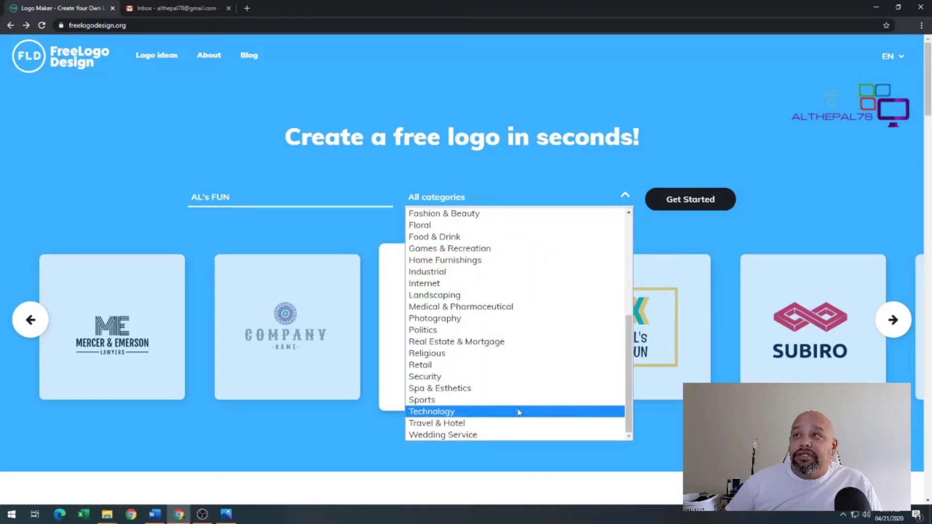
left_click(519, 413)
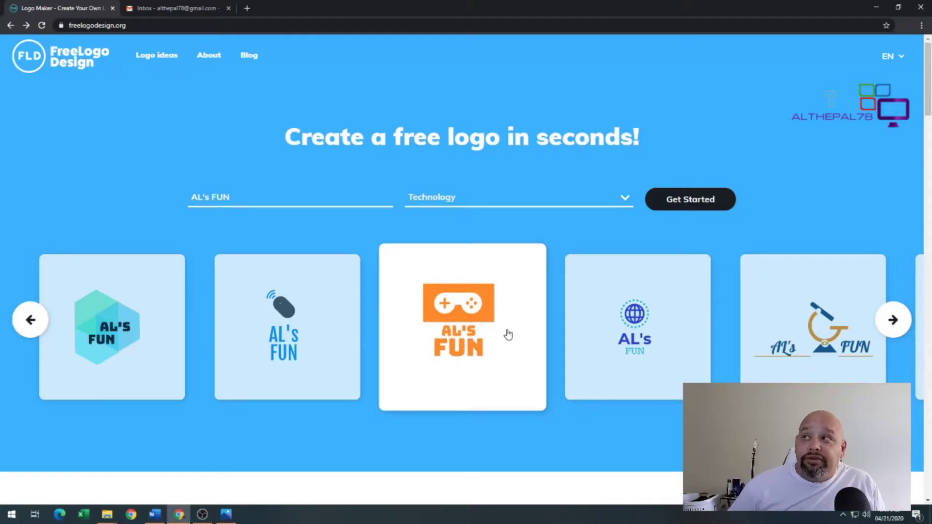
Browse through the Technology-themed AL's FUN logo suggestions
left_click(893, 320)
left_click(903, 328)
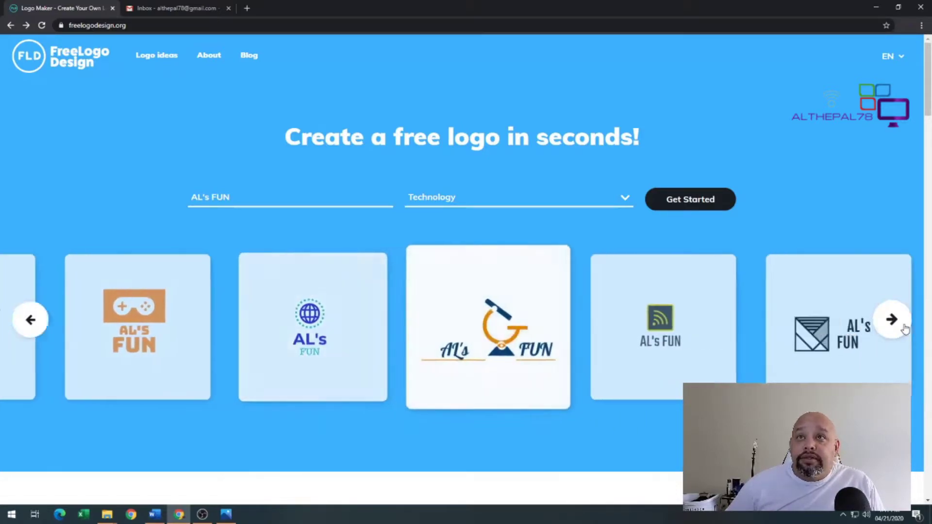
left_click(903, 328)
left_click(904, 327)
left_click(904, 327)
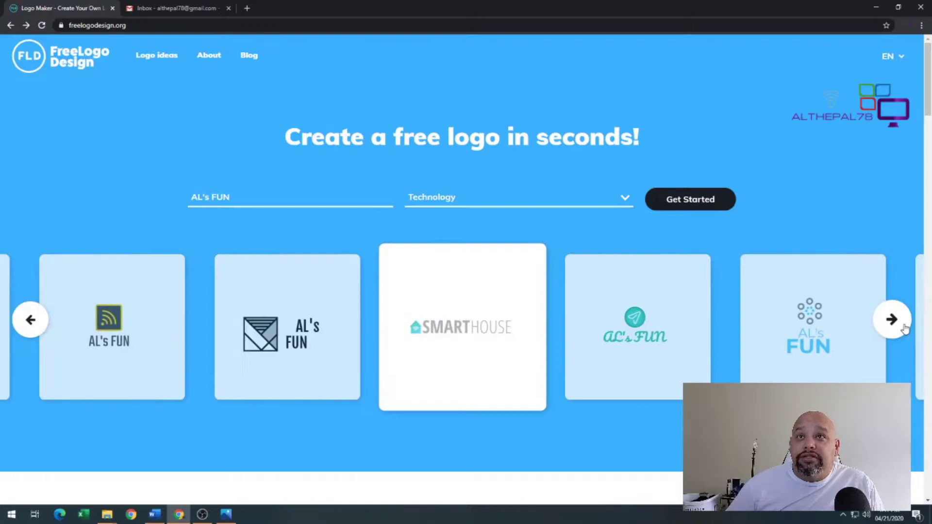
left_click(904, 327)
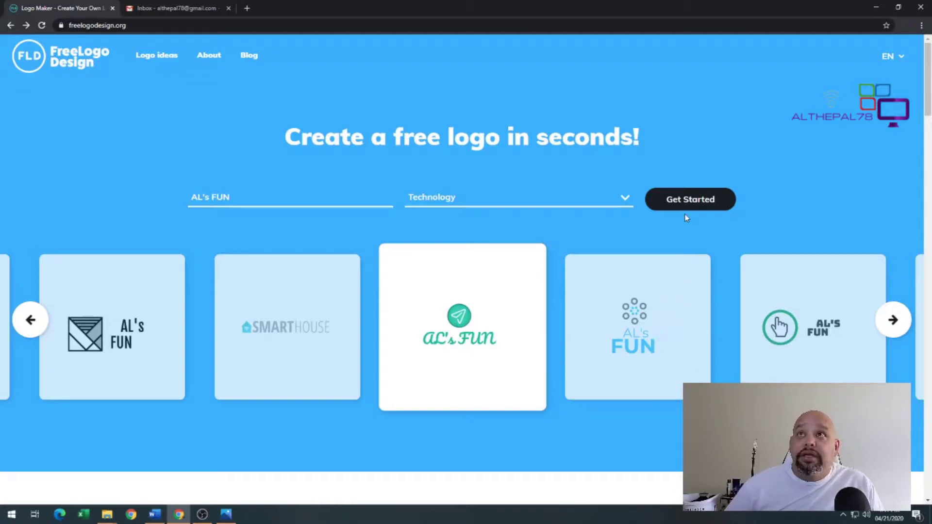
Start a new design and add the blue heart-and-phone logo from page 3 to the canvas
left_click(692, 199)
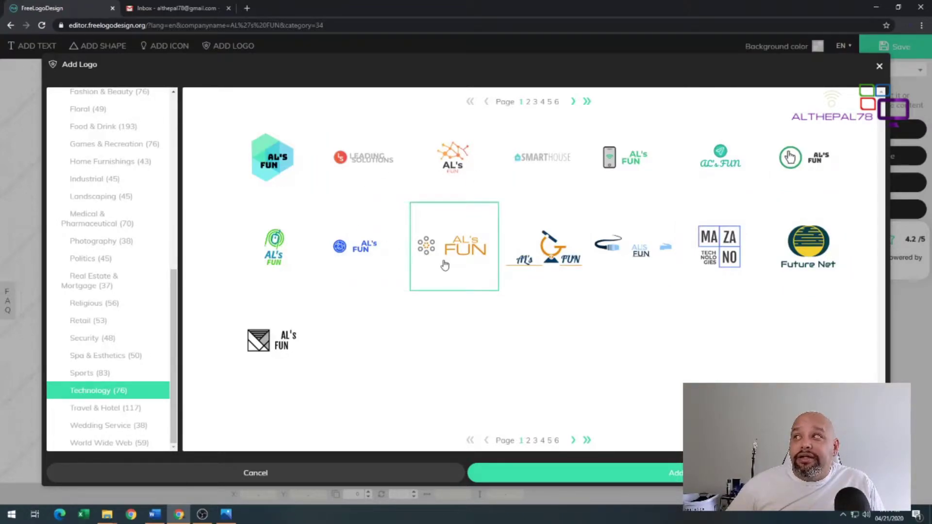
left_click(573, 440)
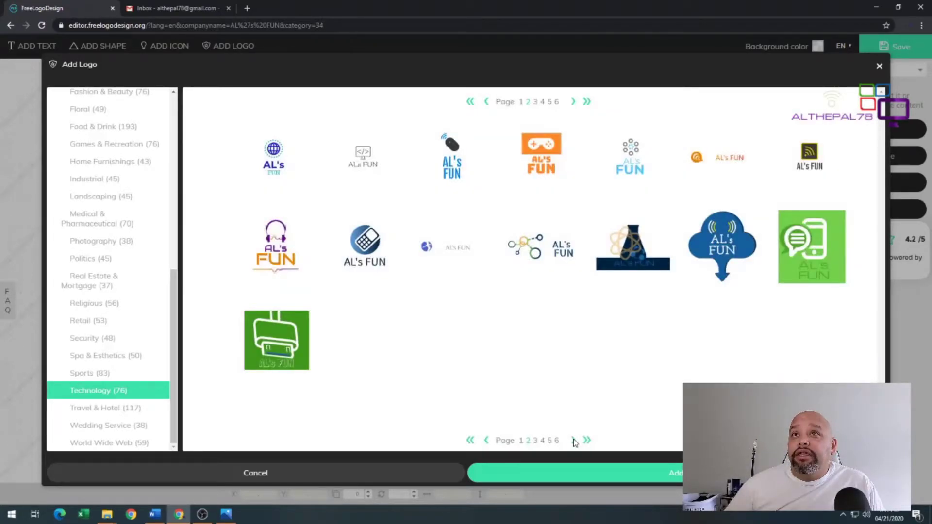
left_click(573, 440)
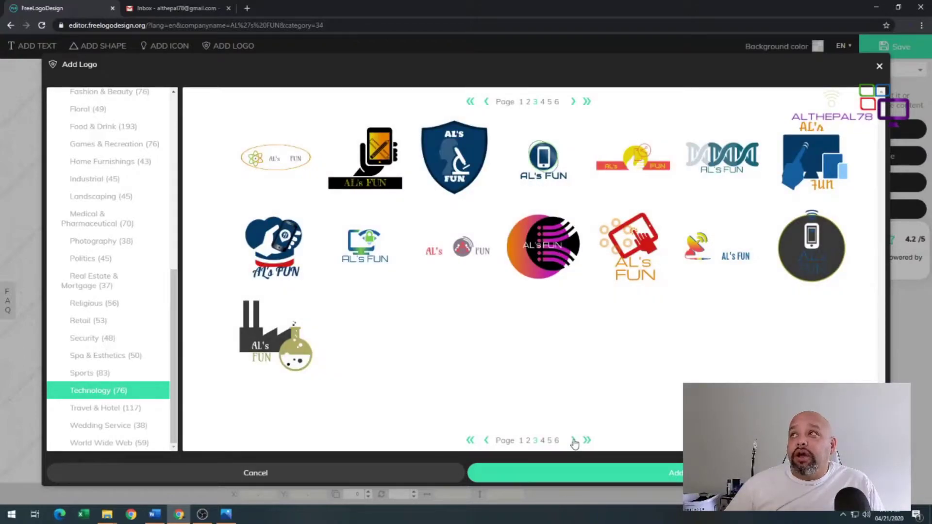
left_click(277, 280)
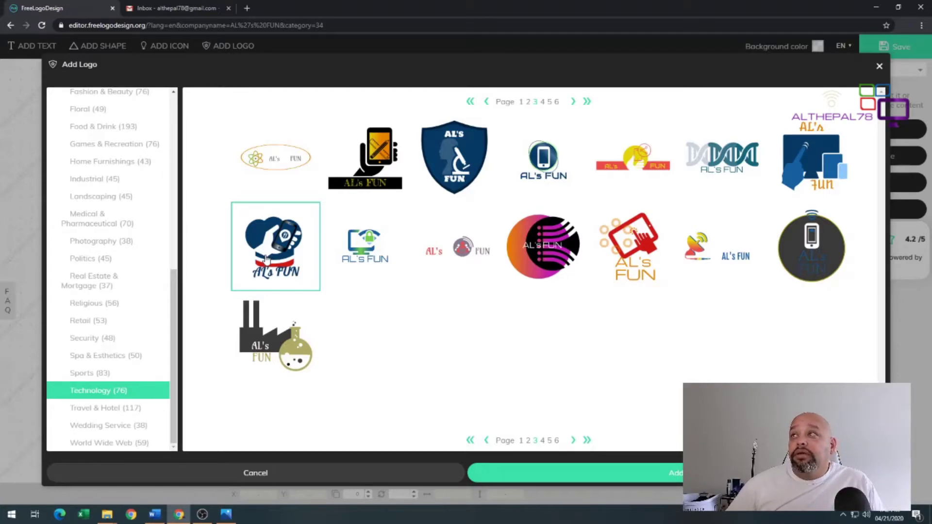
double_click(266, 259)
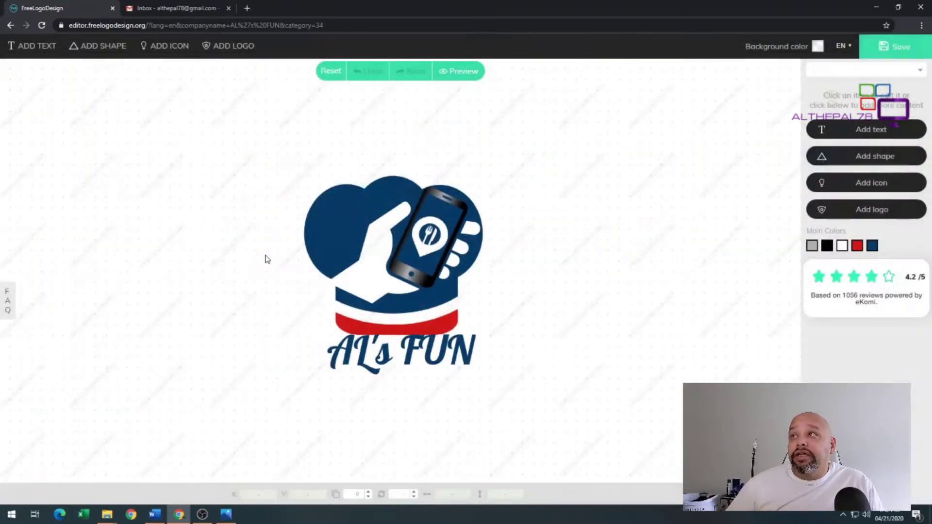
left_click(583, 328)
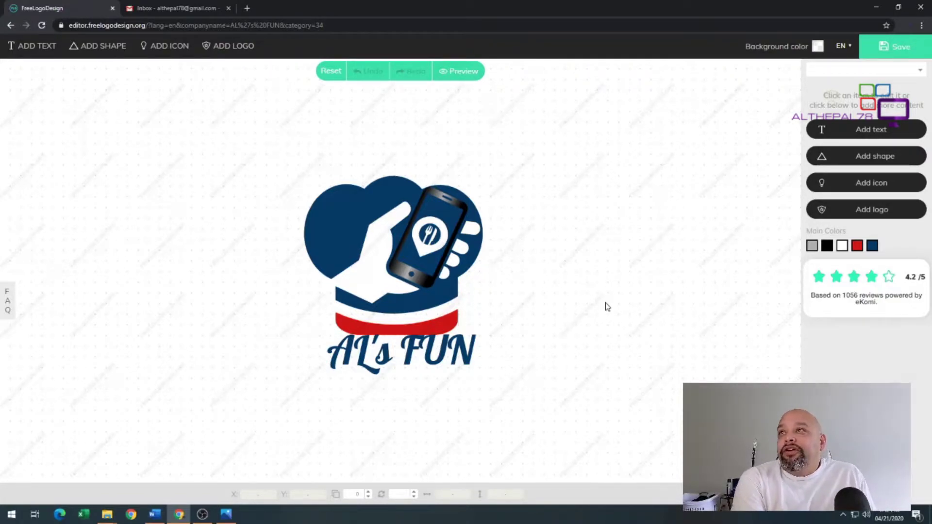
left_click(434, 246)
left_click(434, 246)
left_click(433, 246)
left_click(433, 246)
left_click(433, 246)
left_click(523, 411)
left_click(403, 383)
left_click(533, 352)
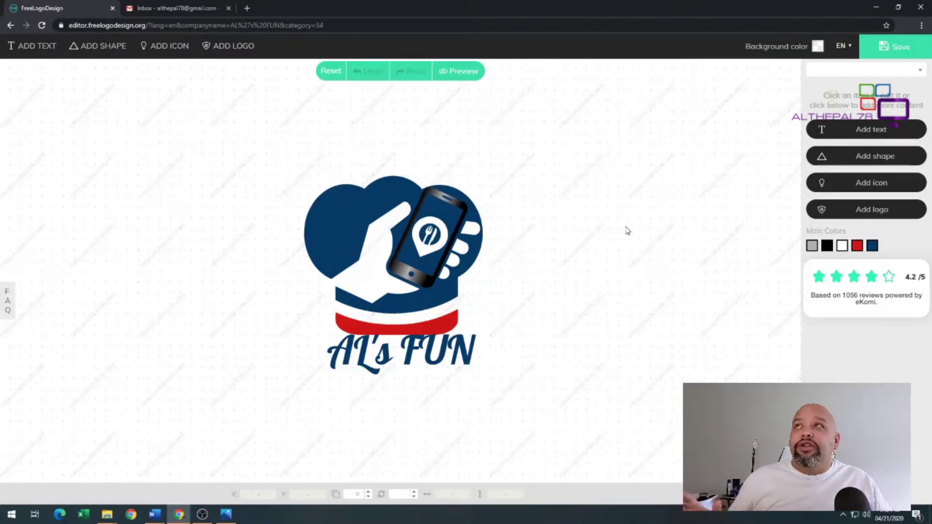
left_click(440, 194)
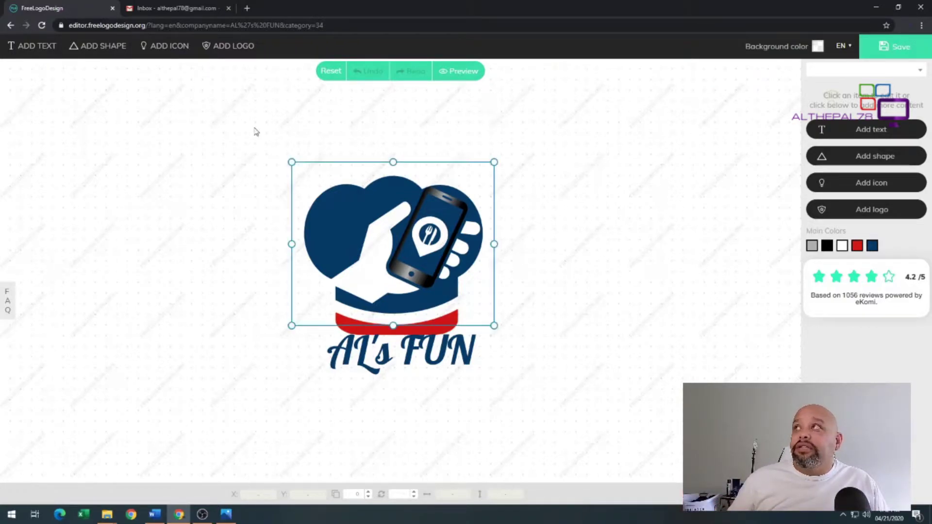
Leave the editor without saving, start a new AL's FUN design, and dismiss the suggestions for a blank canvas
left_click(10, 25)
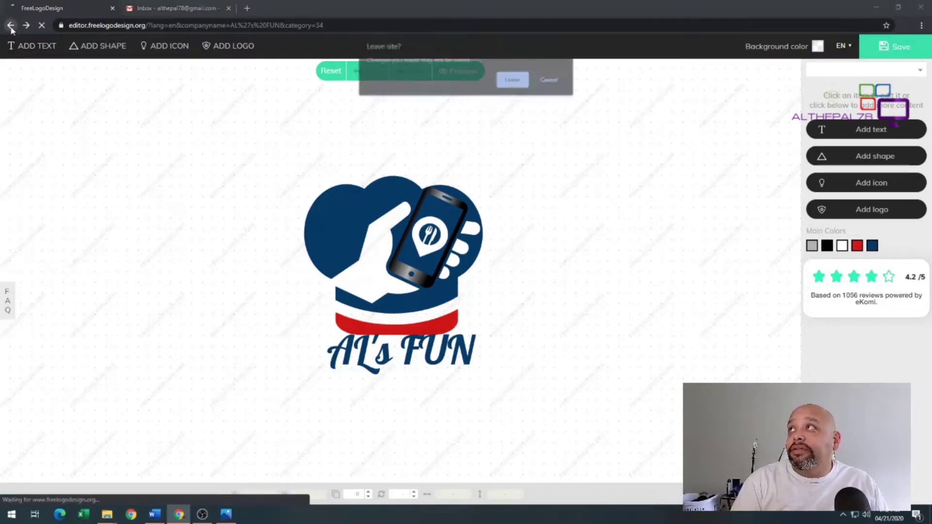
left_click(511, 83)
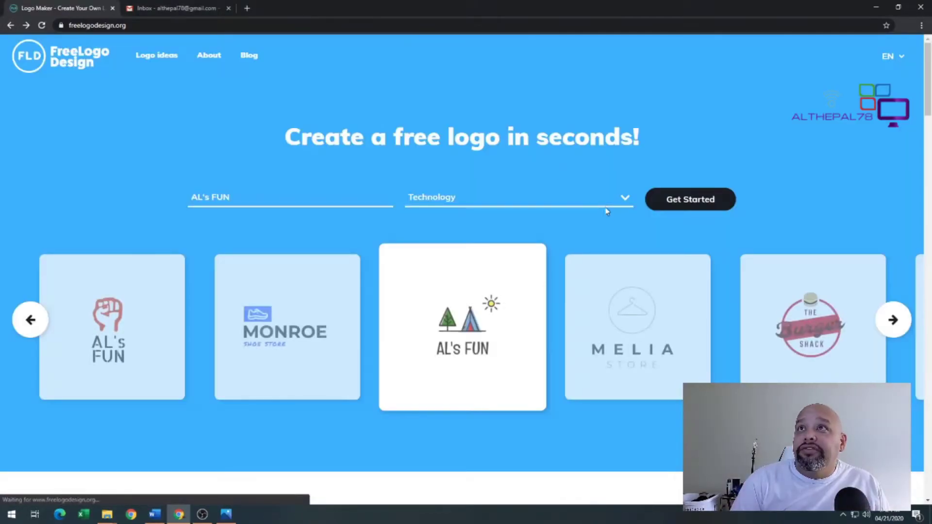
left_click(698, 206)
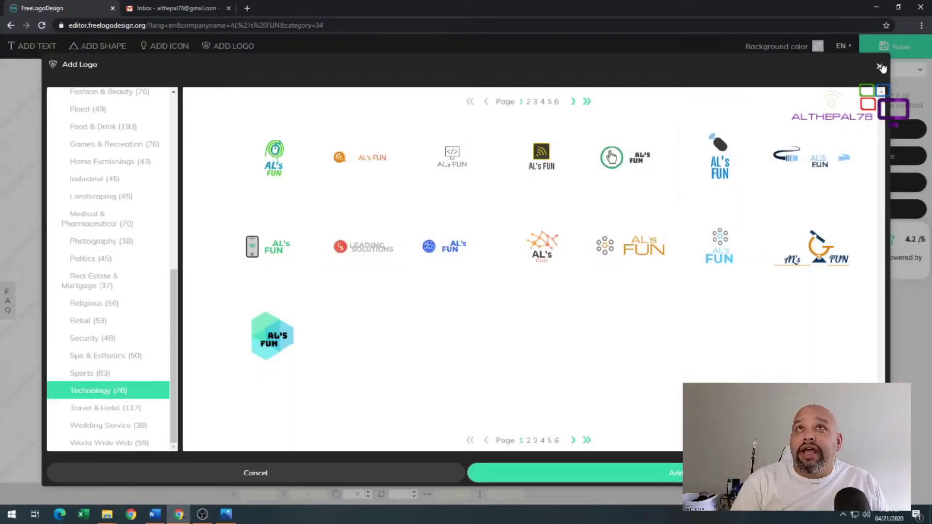
left_click(881, 67)
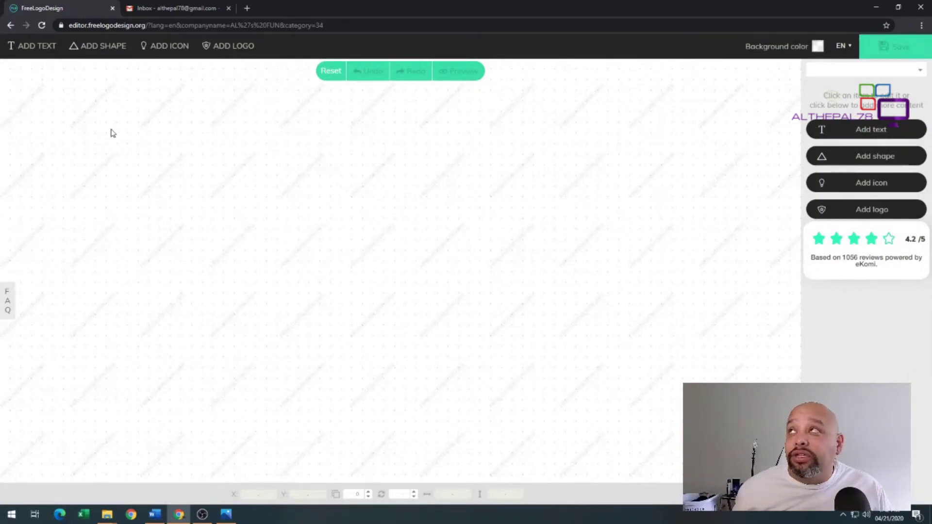
left_click(41, 49)
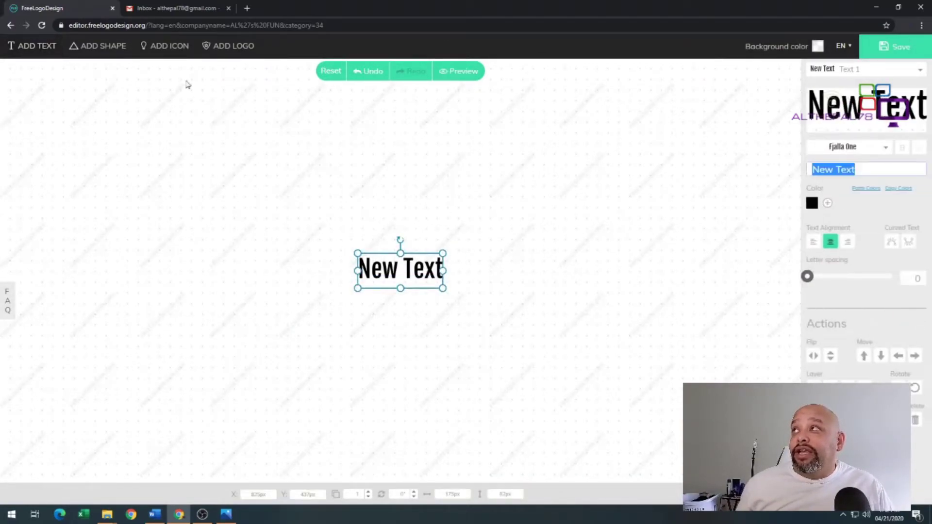
left_click(109, 45)
left_click(467, 259)
left_click(520, 392)
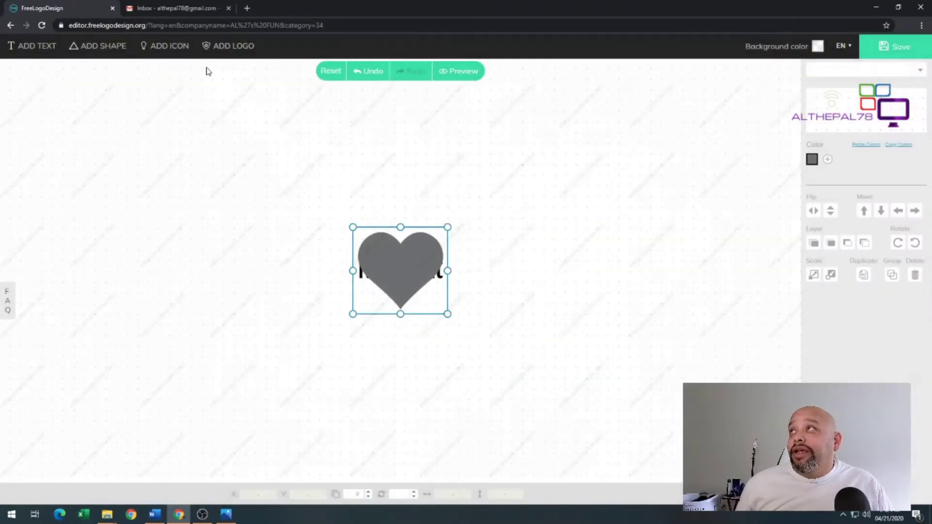
left_click(450, 271)
left_click_drag(451, 271, 618, 276)
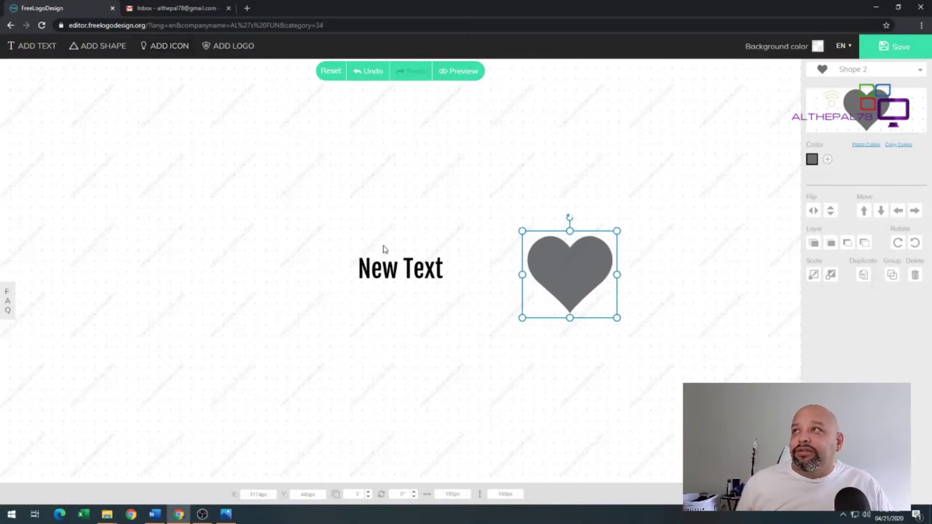
left_click_drag(384, 254, 170, 236)
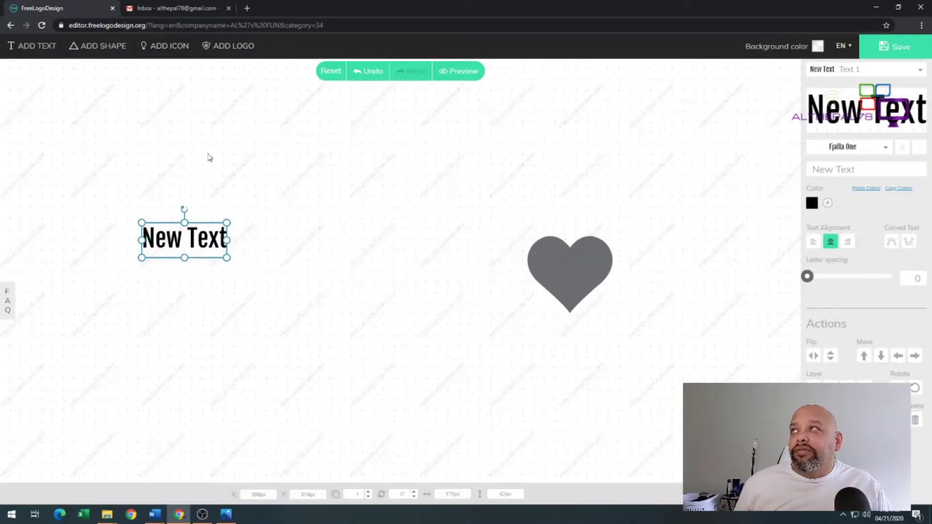
left_click(183, 48)
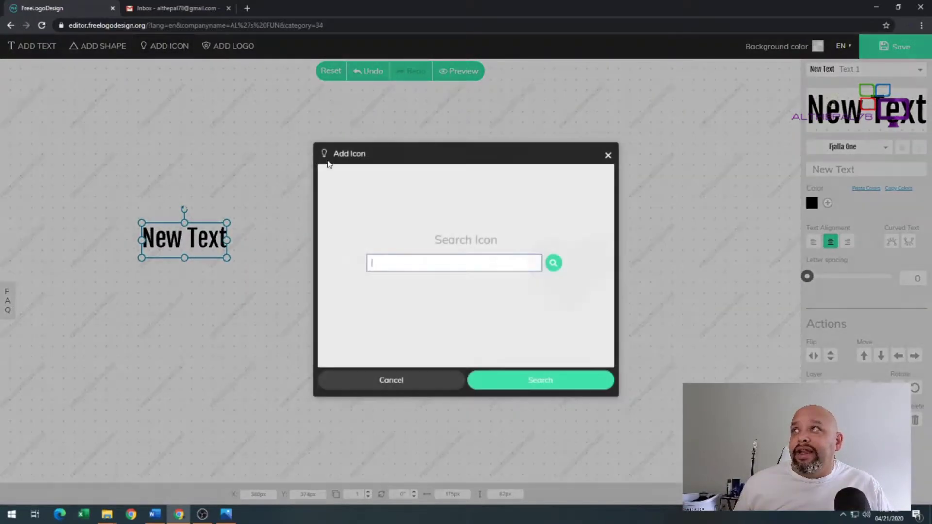
type("controller")
key("Return")
left_click(476, 228)
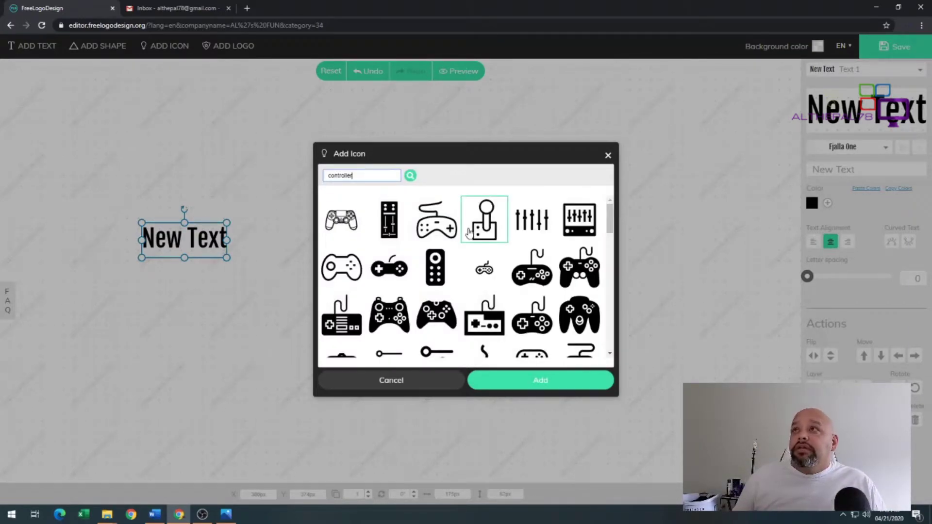
left_click(520, 384)
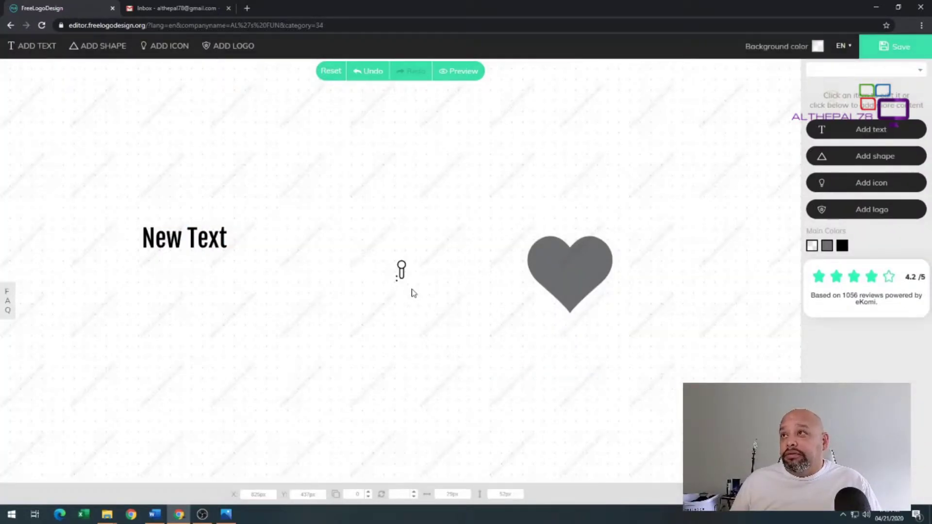
left_click_drag(580, 282, 415, 293)
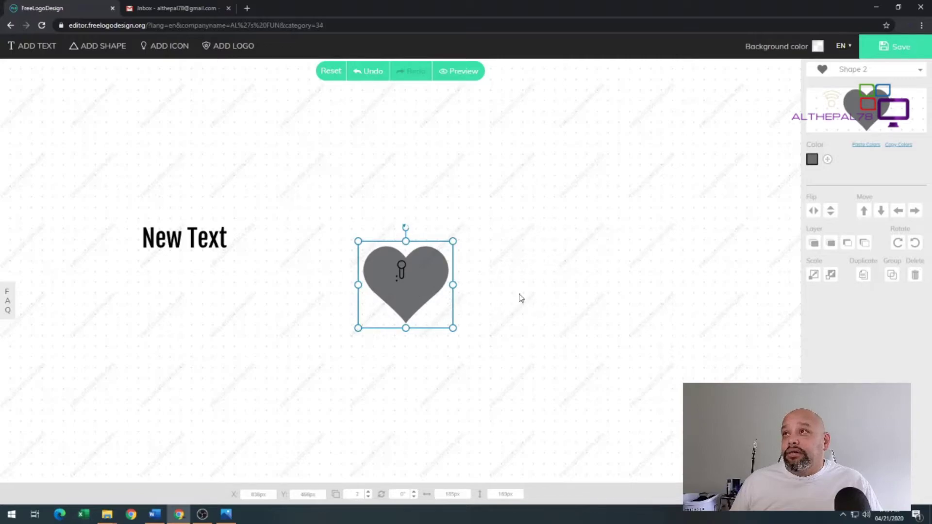
left_click(454, 185)
left_click(419, 274)
left_click(279, 100)
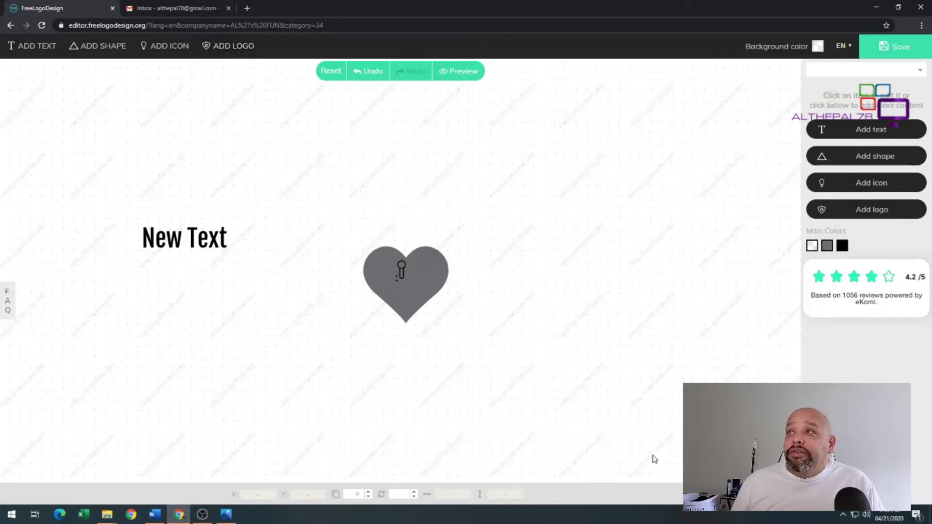
left_click_drag(648, 452, 90, 199)
key("Delete")
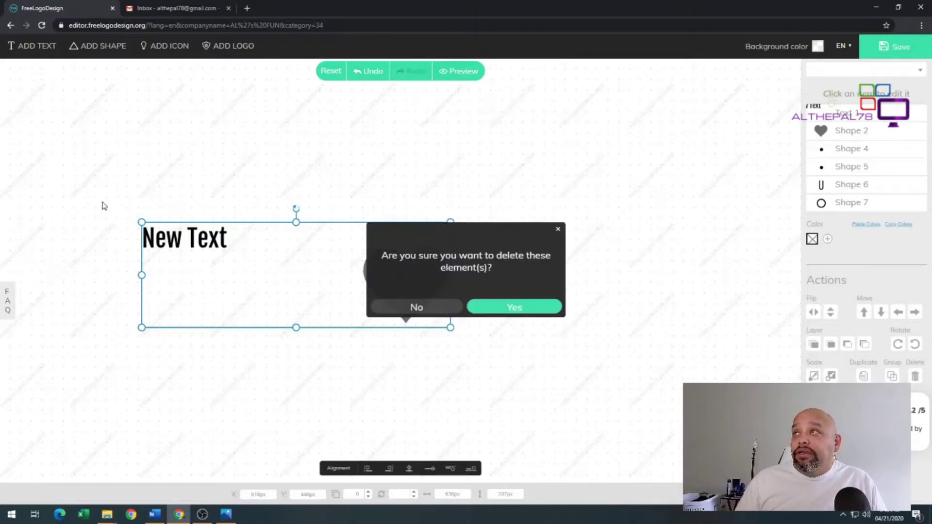
Delete the selected elements and browse the Architectural ideas in the ready-made logo library
left_click(485, 307)
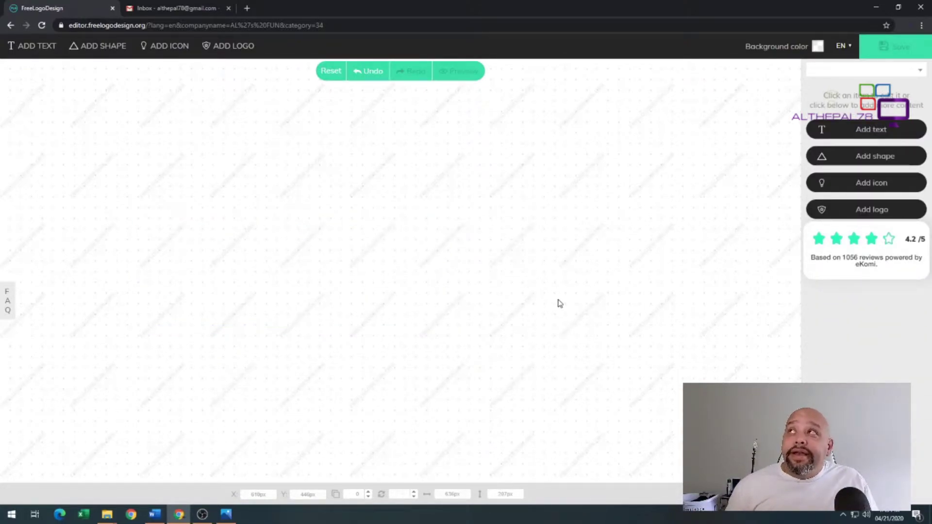
left_click(232, 46)
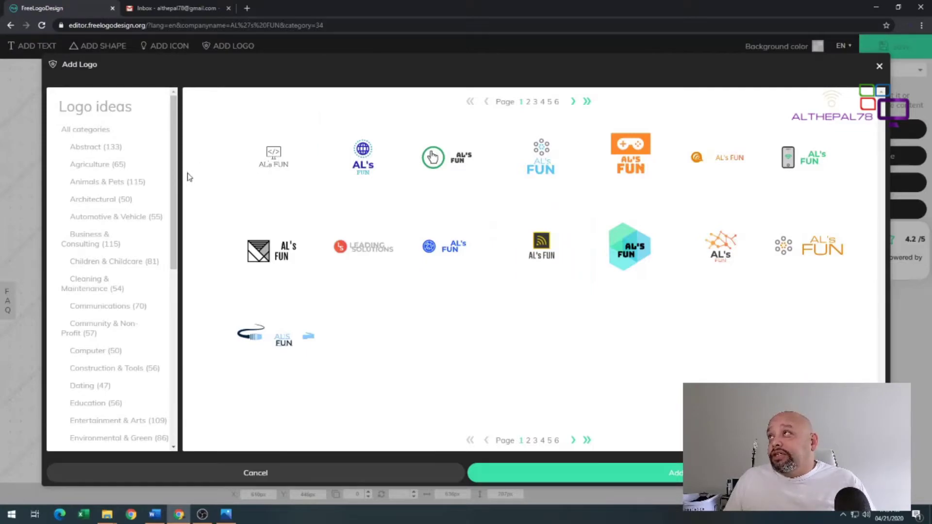
left_click(171, 199)
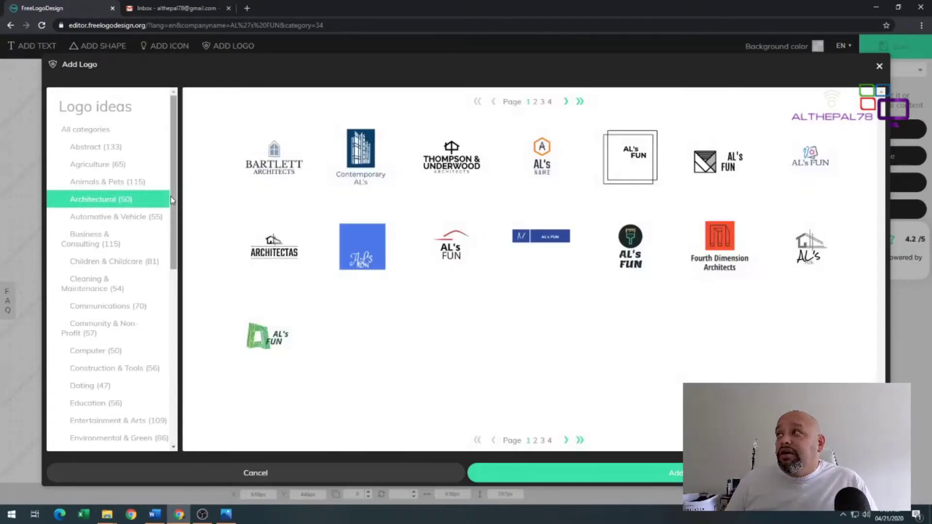
scroll(160, 436, "down", 7)
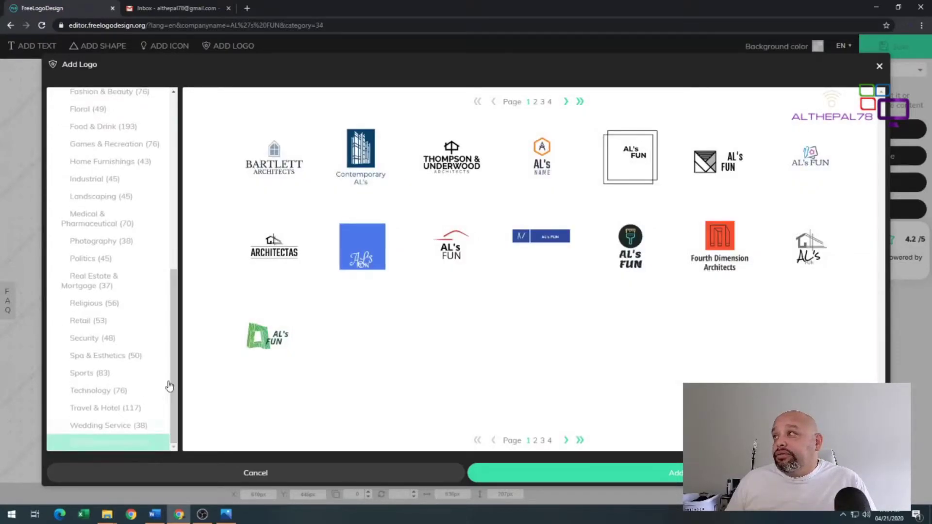
scroll(171, 269, "up", 3)
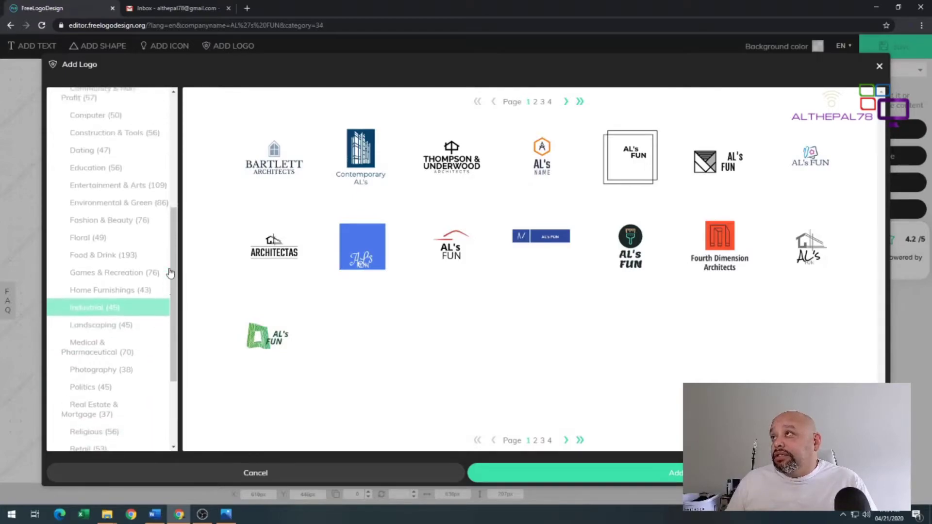
left_click_drag(177, 273, 189, 119)
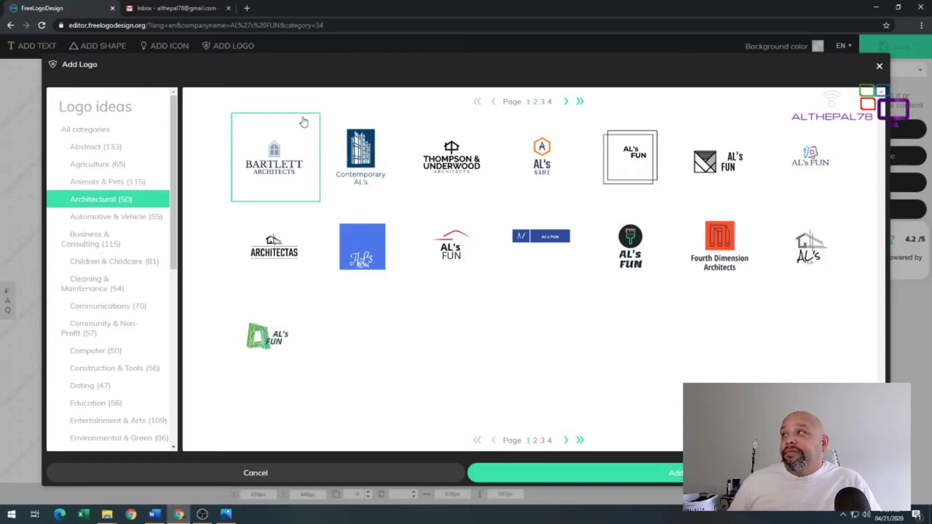
scroll(147, 212, "down", 1)
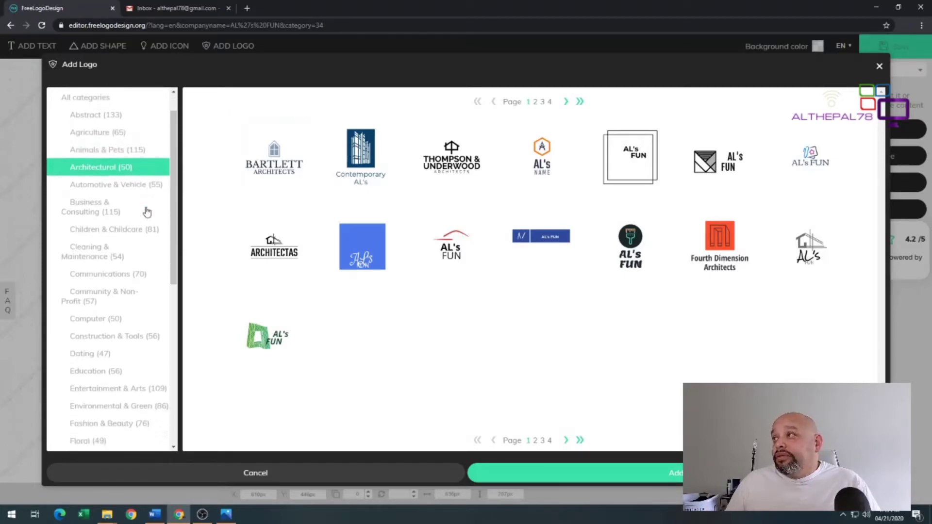
scroll(147, 211, "down", 3)
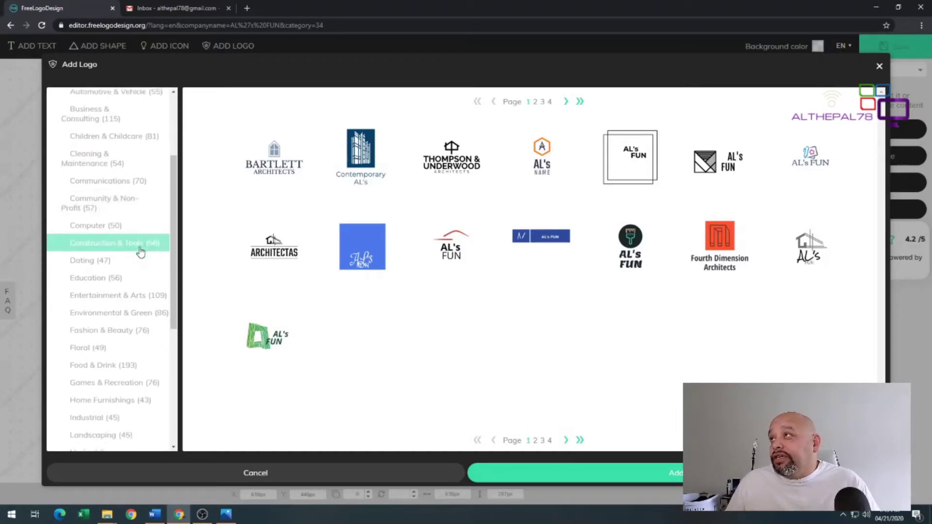
scroll(141, 252, "down", 6)
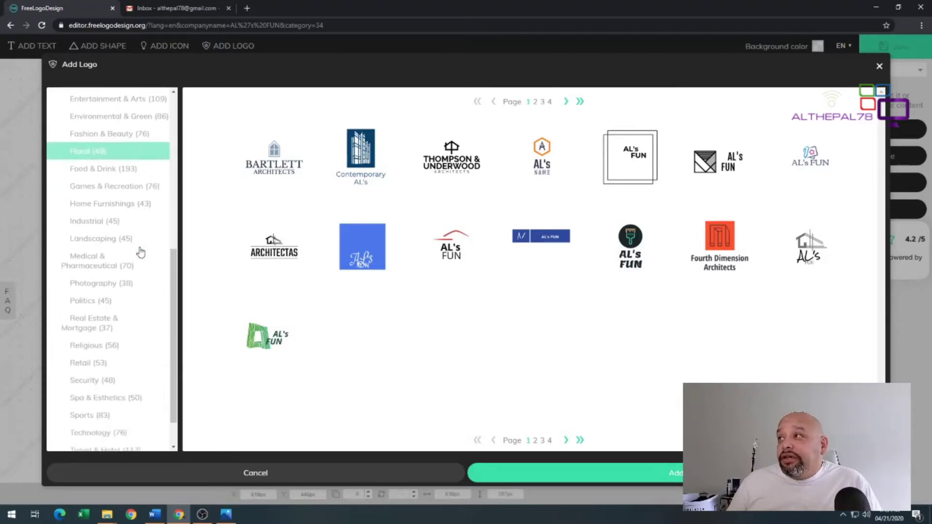
scroll(140, 252, "down", 1)
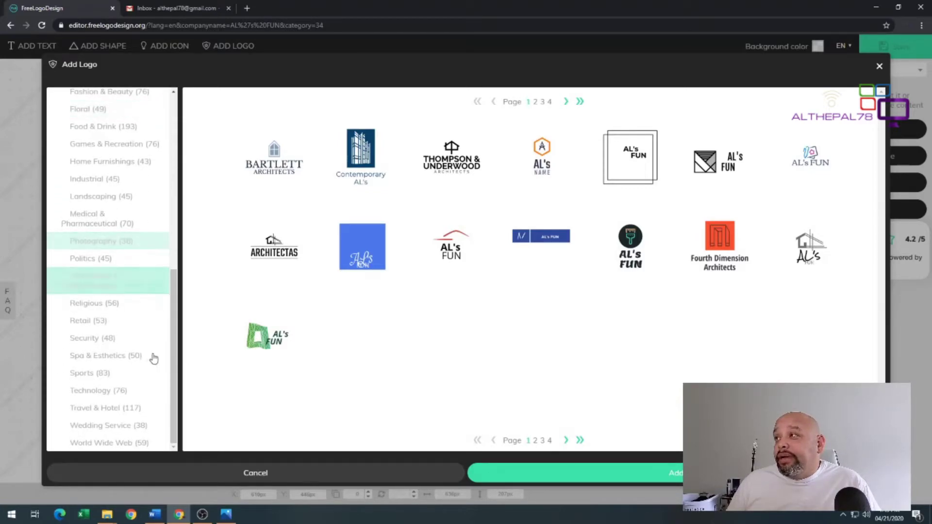
Add the navy heart-and-phone AL's FUN logo from page 4 of Technology to the canvas
left_click(125, 390)
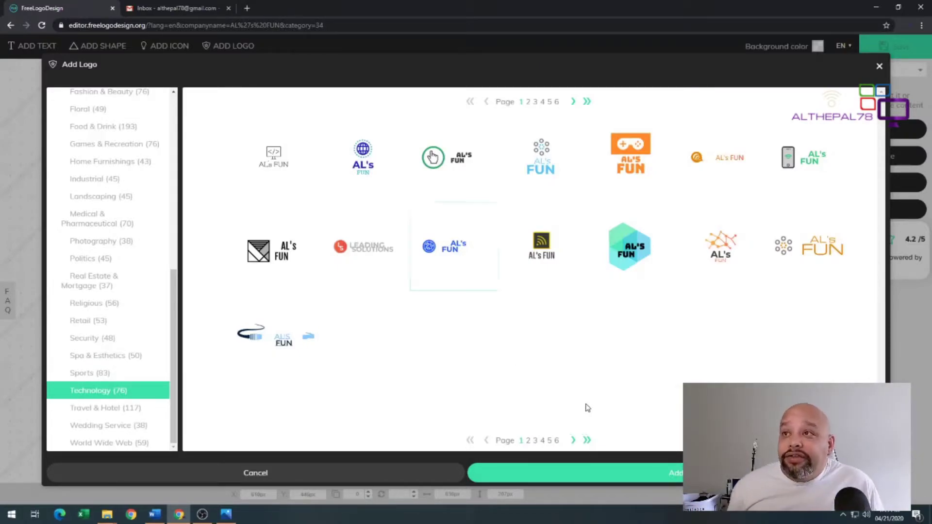
left_click(573, 441)
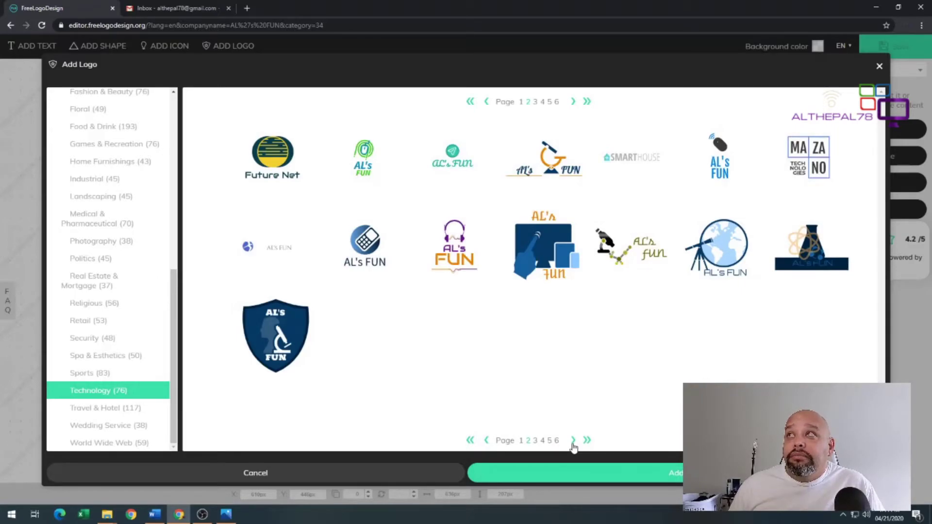
left_click(573, 442)
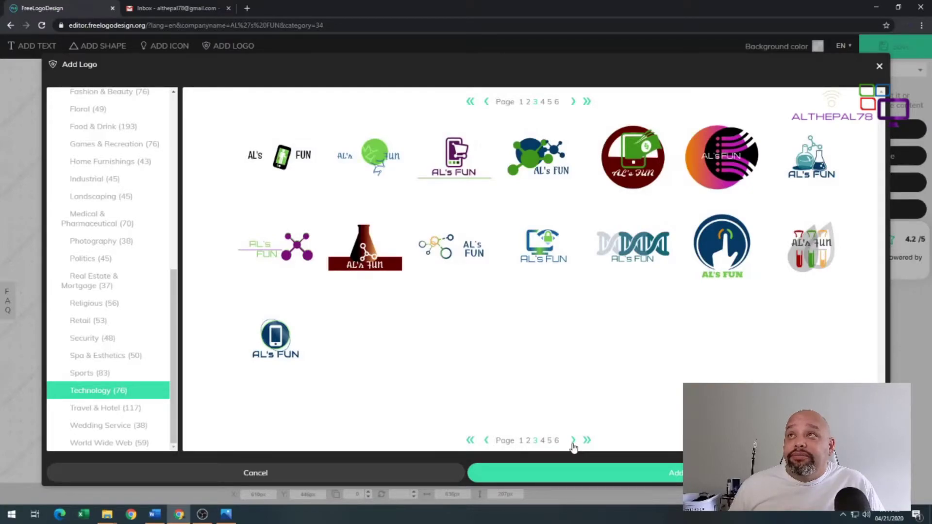
left_click(573, 442)
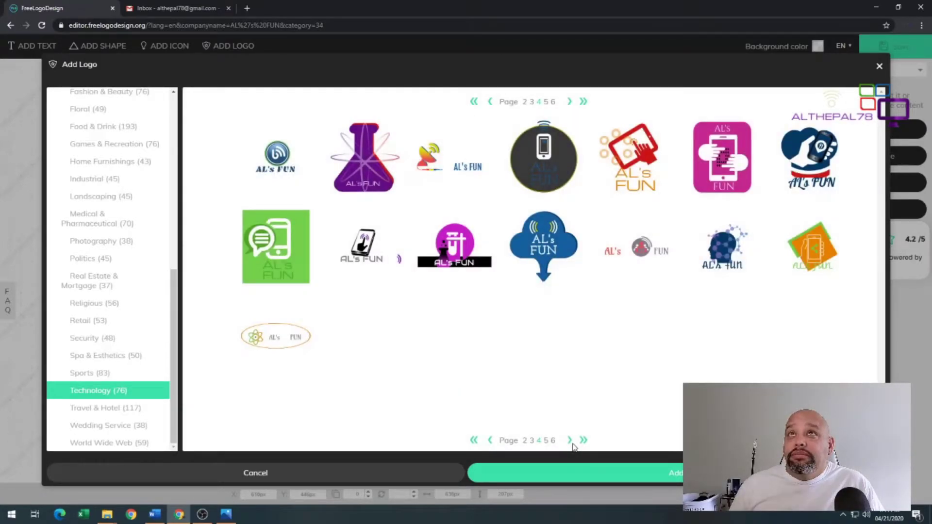
left_click(805, 172)
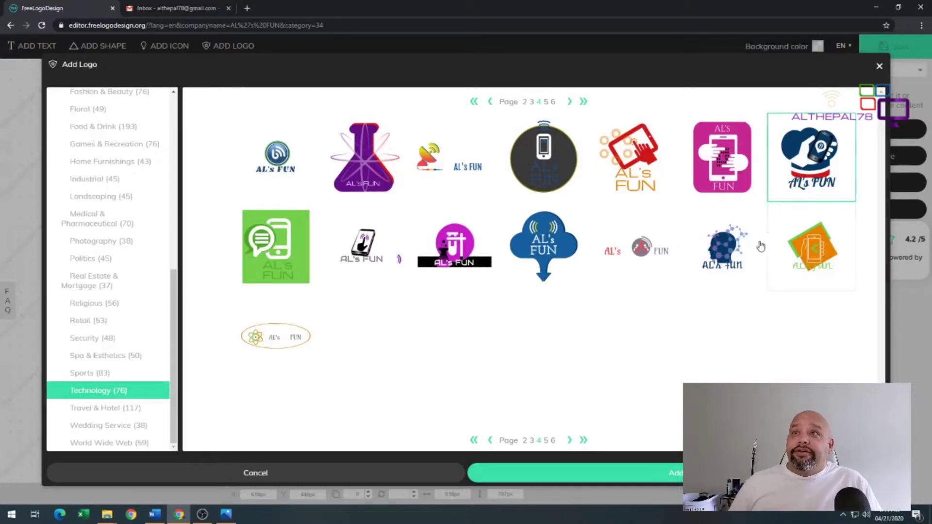
left_click(613, 473)
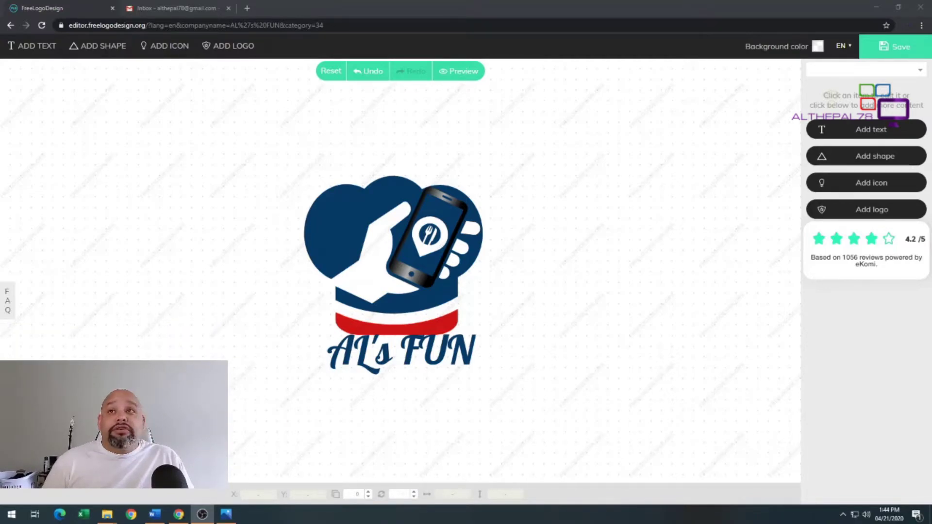
Select the navy Lobster 'AL's FUN' text beneath the red band to show its properties
left_click(818, 345)
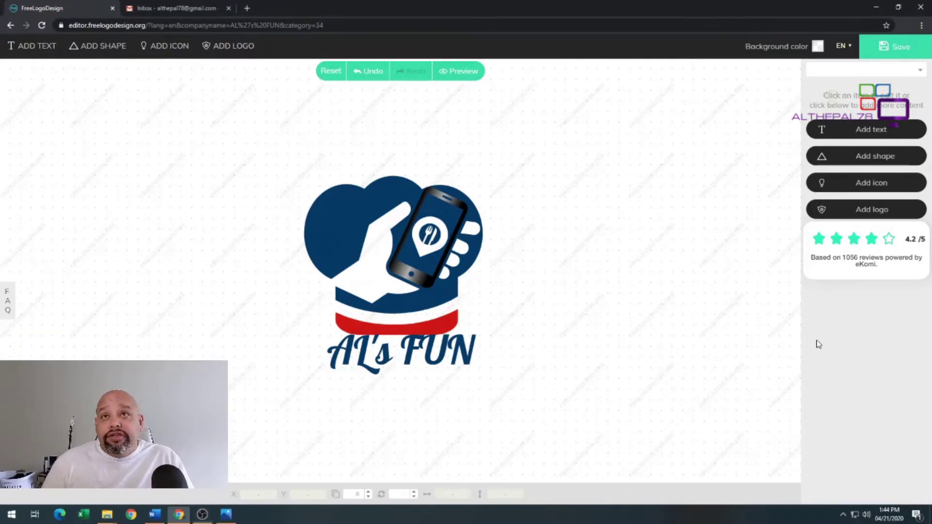
left_click(460, 348)
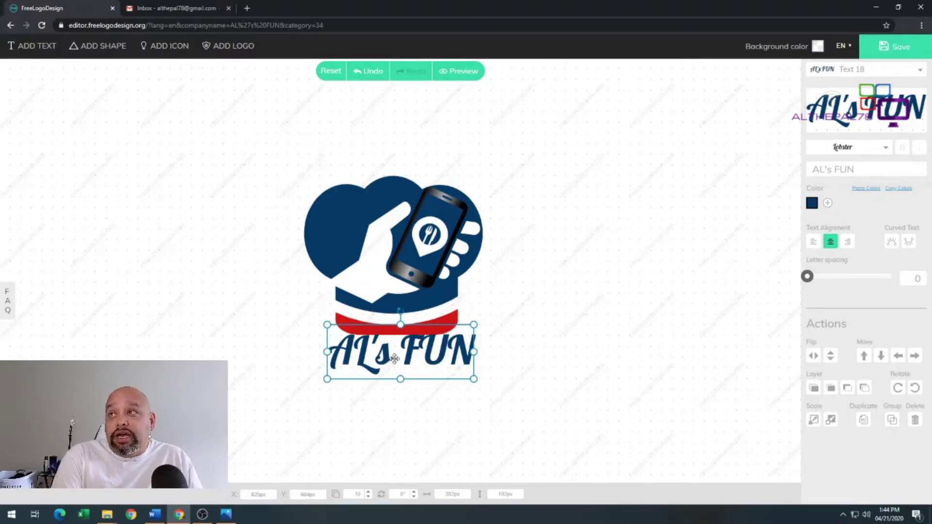
Try Lilita One and Lobster on the AL's FUN text, nudge it lower, and scroll to Gabriela
left_click(886, 149)
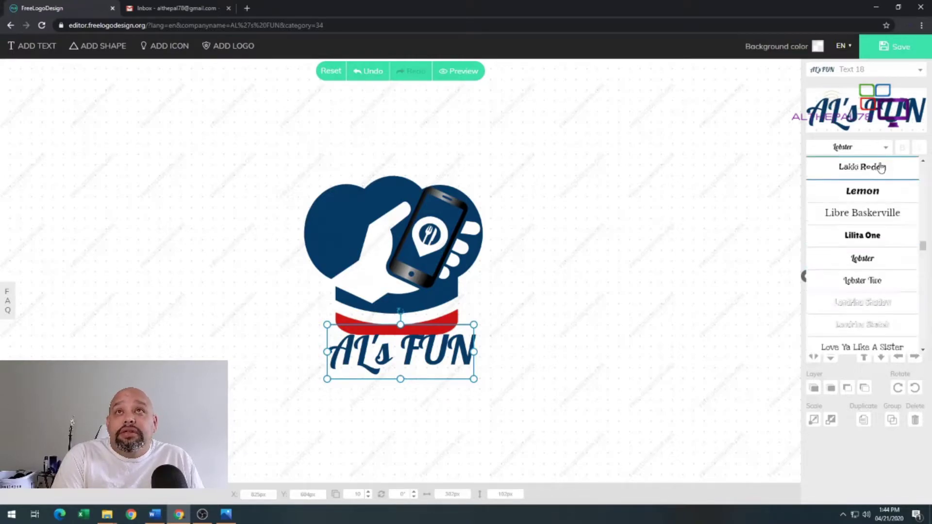
left_click(862, 235)
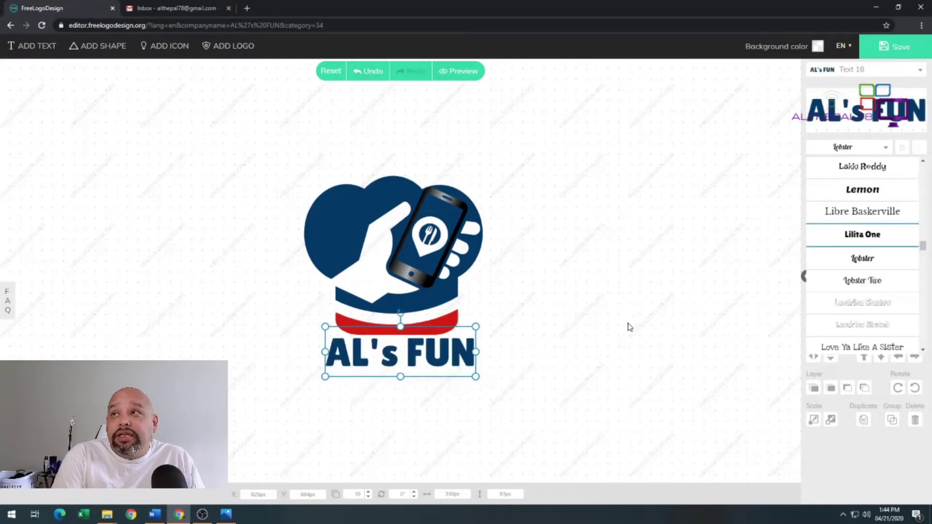
left_click_drag(465, 335, 462, 345)
left_click(883, 262)
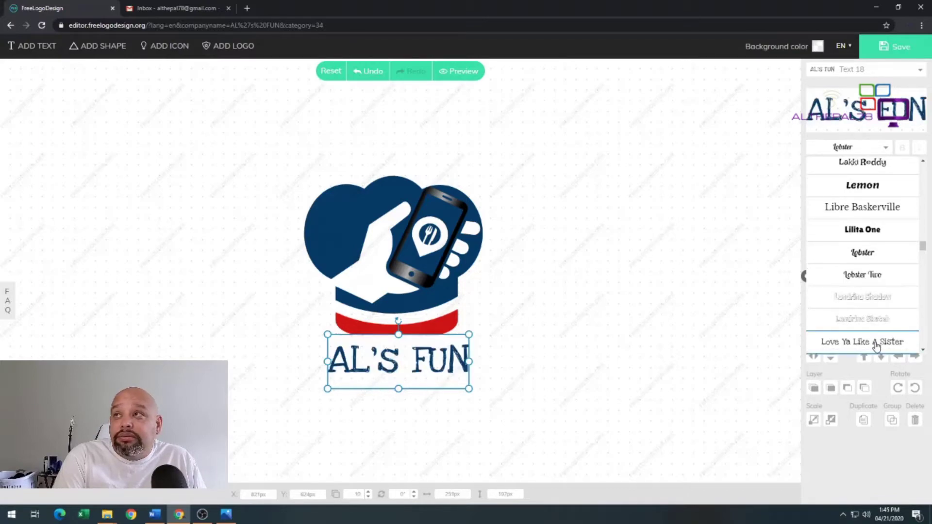
scroll(889, 199, "up", 3)
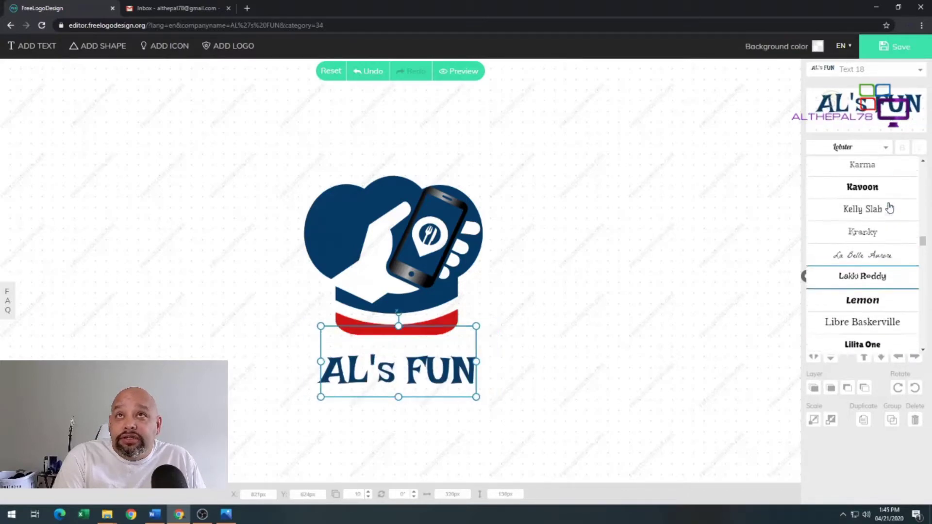
scroll(889, 208, "up", 3)
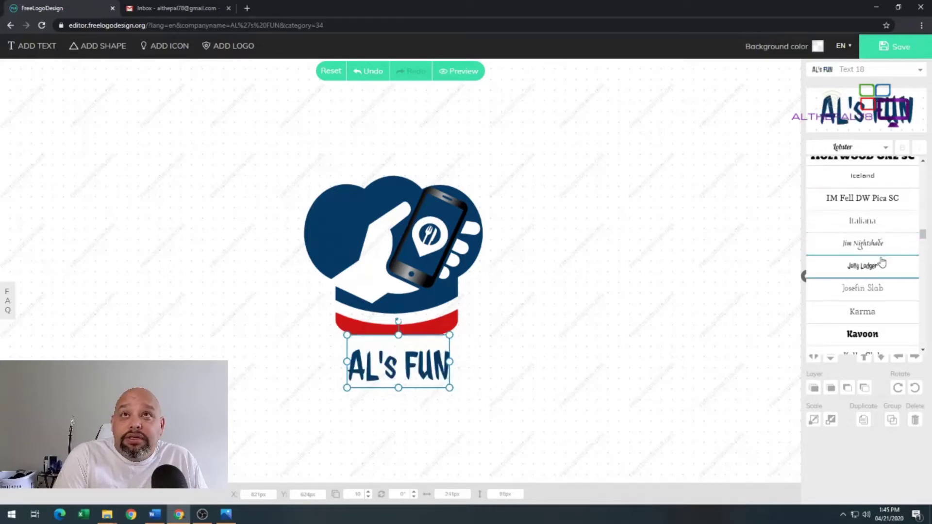
scroll(881, 267, "up", 4)
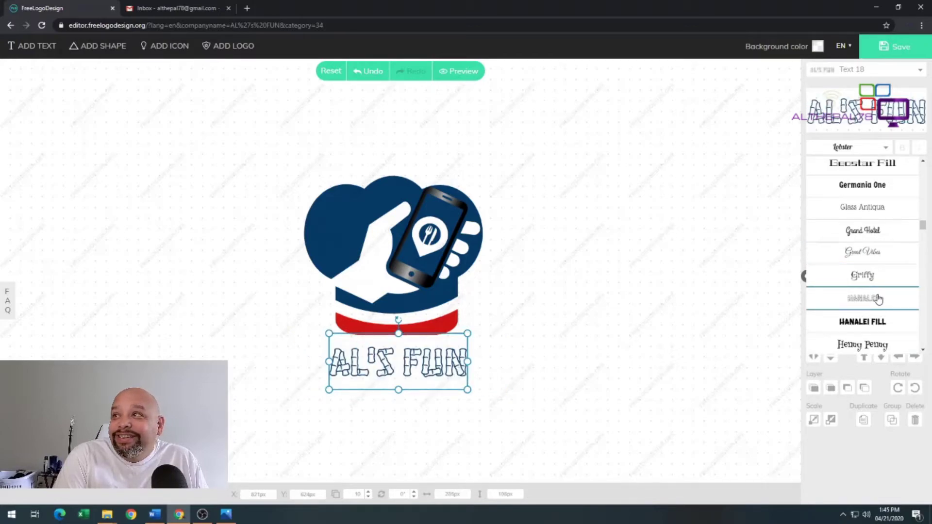
scroll(878, 254, "up", 2)
scroll(877, 254, "up", 3)
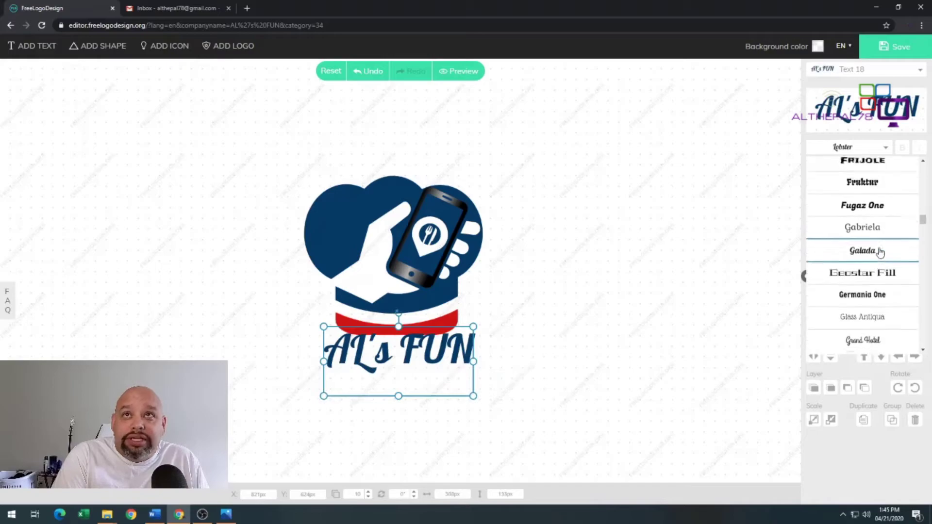
scroll(880, 253, "up", 2)
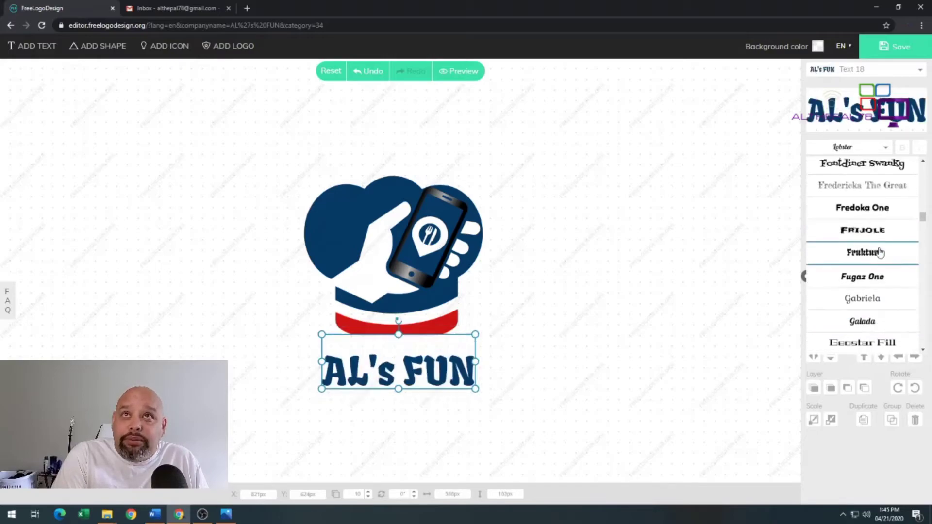
Apply the Gabriela font to the AL's FUN text, leaving its wording as AL's FUN
left_click(884, 304)
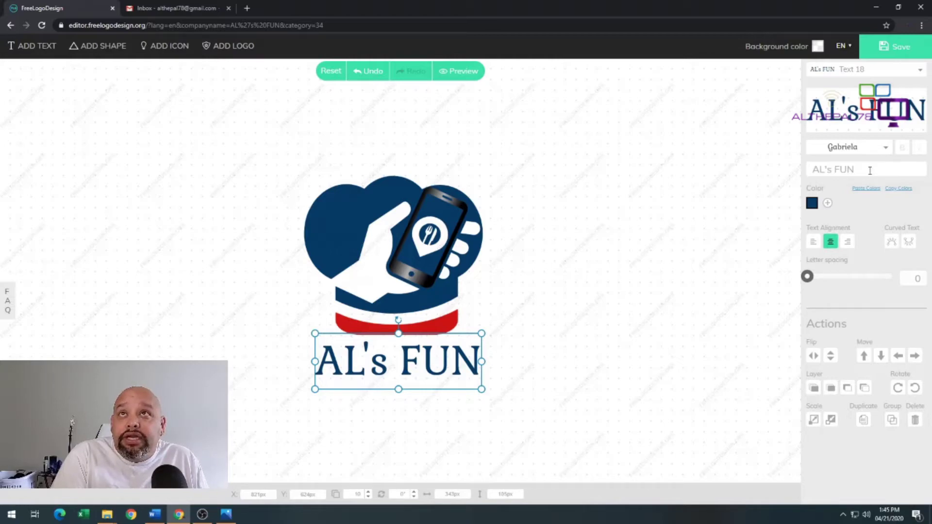
left_click(833, 171)
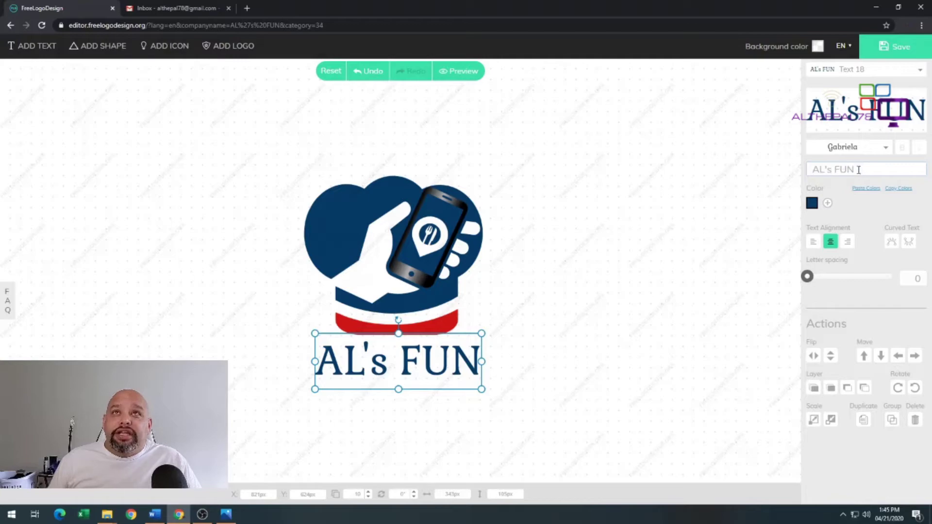
type("asfhisfh")
key("BackSpace")
key("BackSpace")
key("BackSpace")
key("BackSpace")
key("BackSpace")
key("BackSpace")
key("BackSpace")
key("BackSpace")
key("BackSpace")
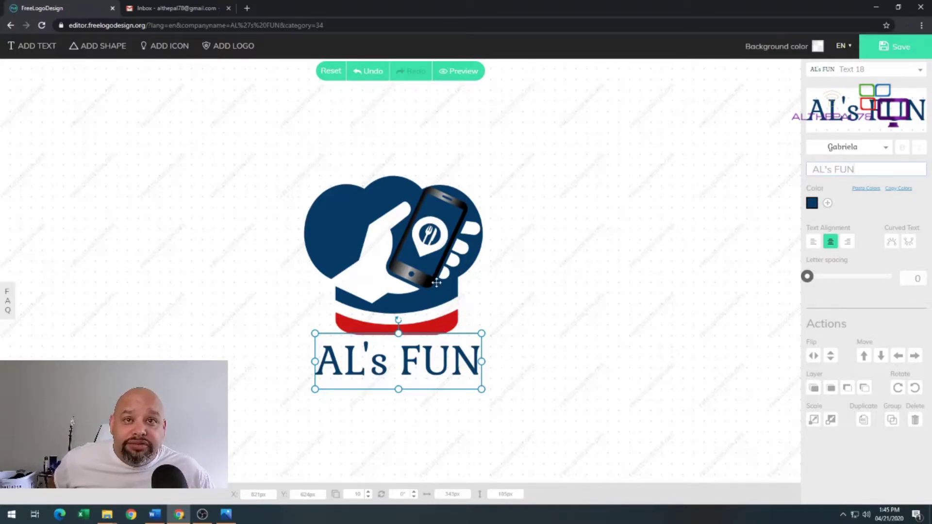
left_click(342, 224)
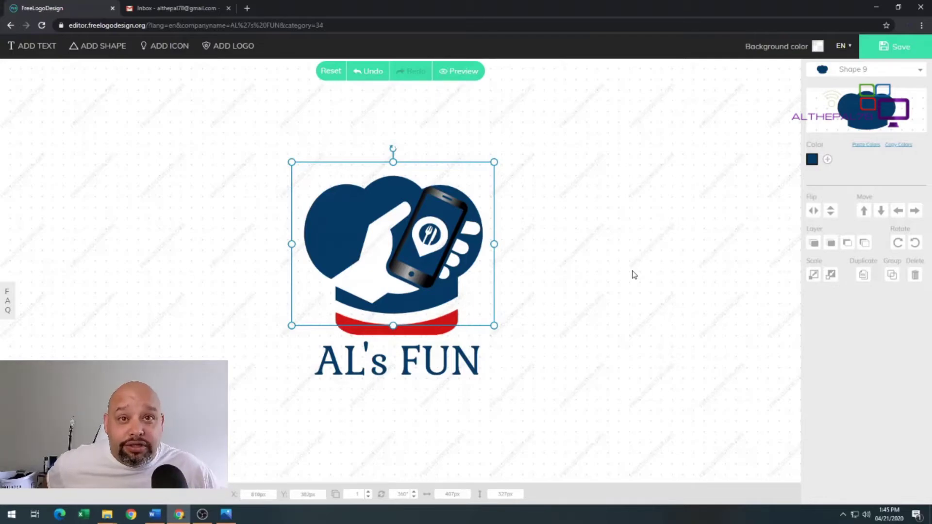
left_click(918, 72)
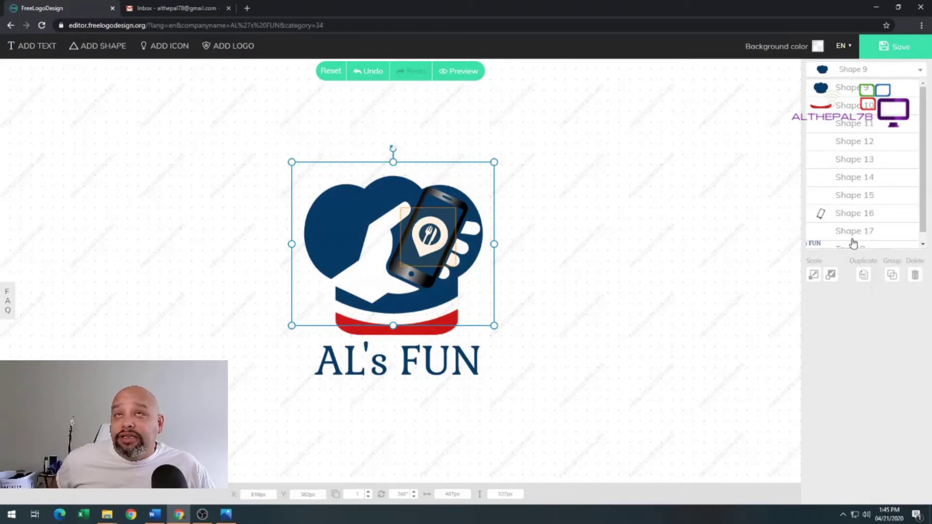
scroll(854, 238, "down", 1)
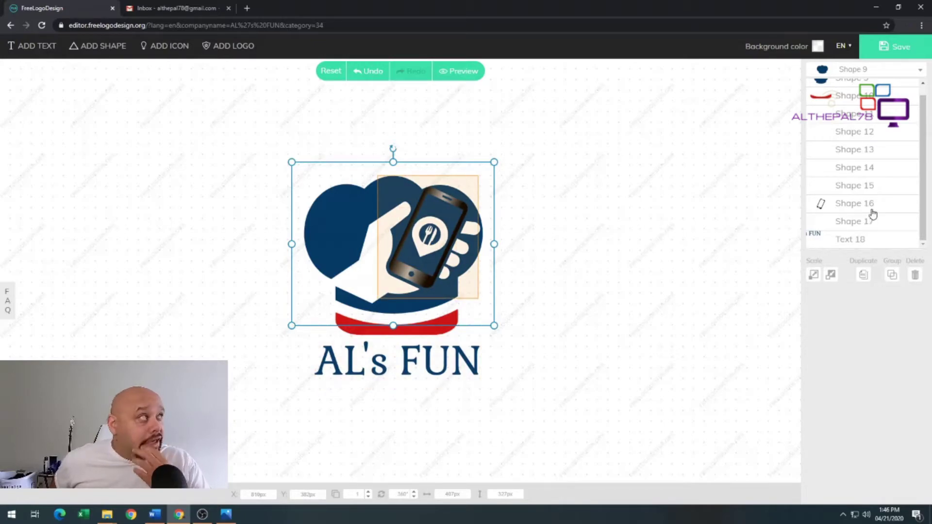
scroll(869, 204, "up", 1)
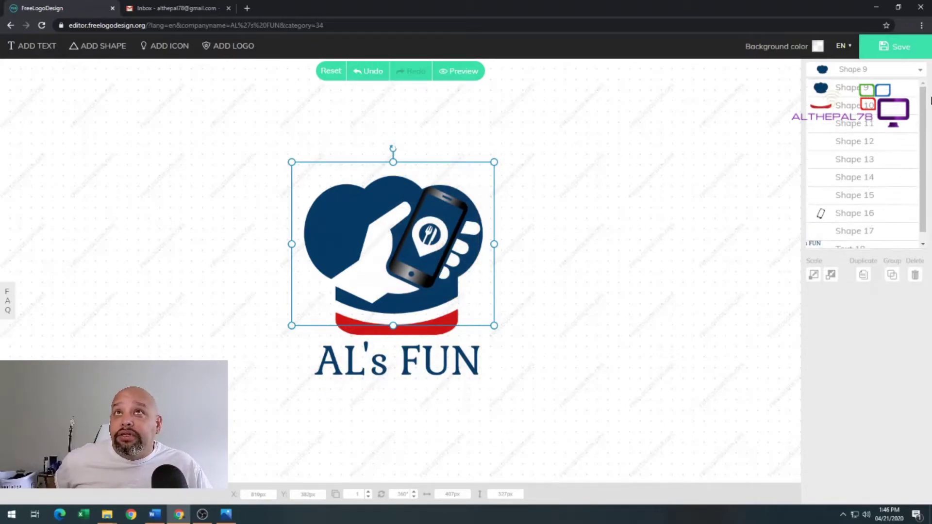
Make the heart shape (Shape 9) green
left_click(855, 88)
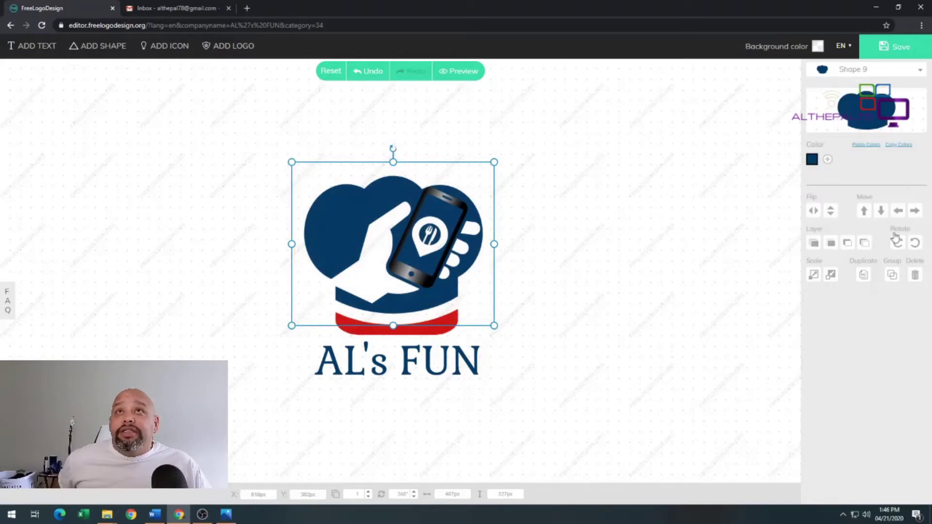
left_click(812, 160)
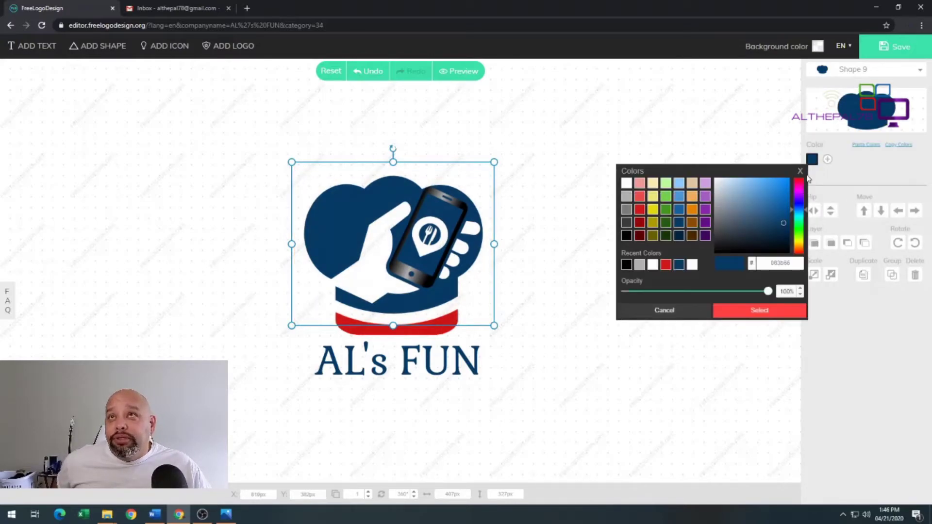
left_click(667, 210)
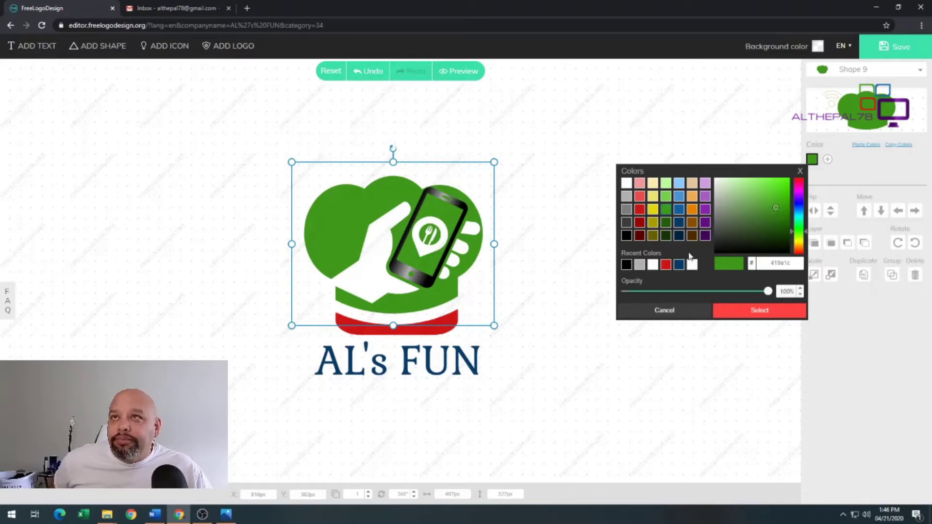
Recolour the red band (Shape 10) to a darker purple, 550d88
left_click(902, 71)
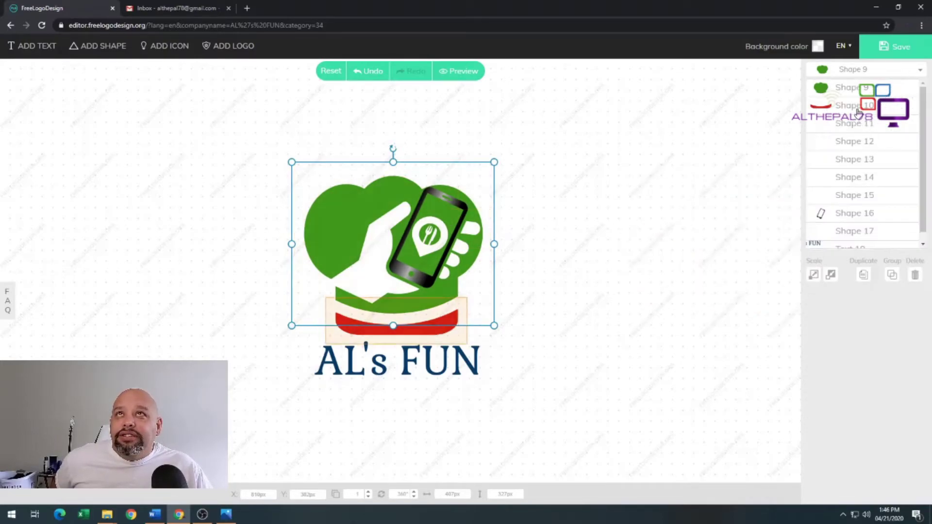
left_click(858, 112)
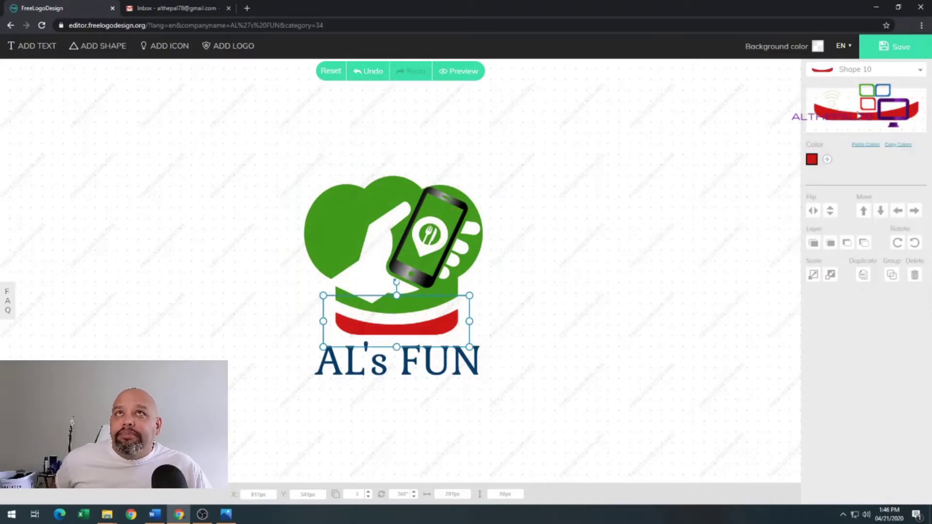
left_click(815, 163)
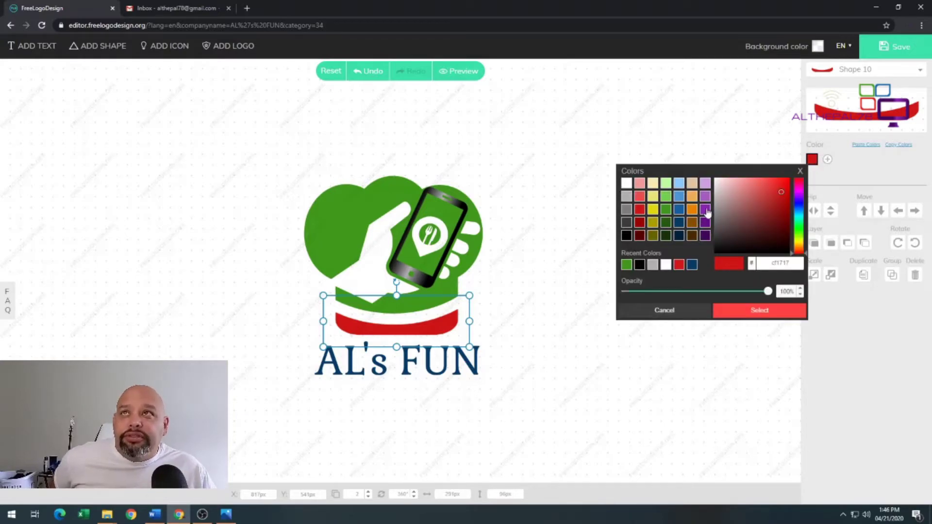
left_click(704, 210)
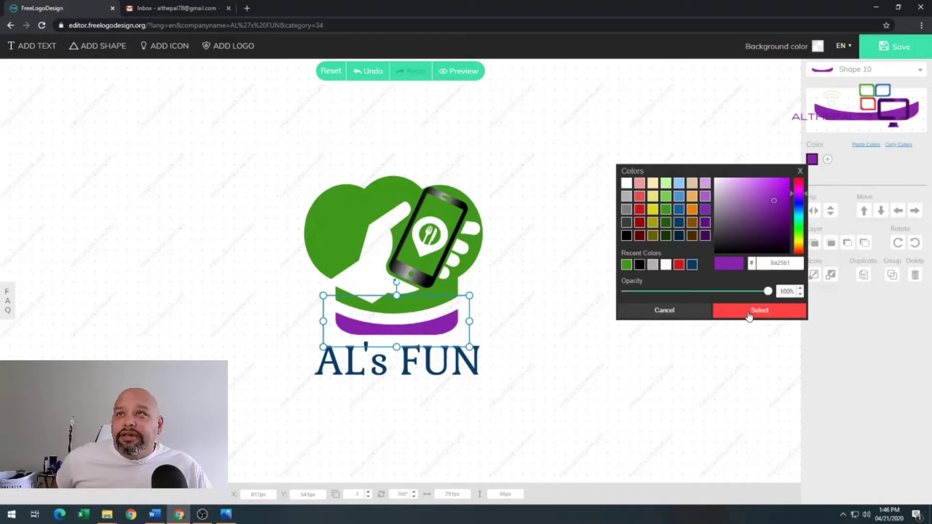
left_click(706, 224)
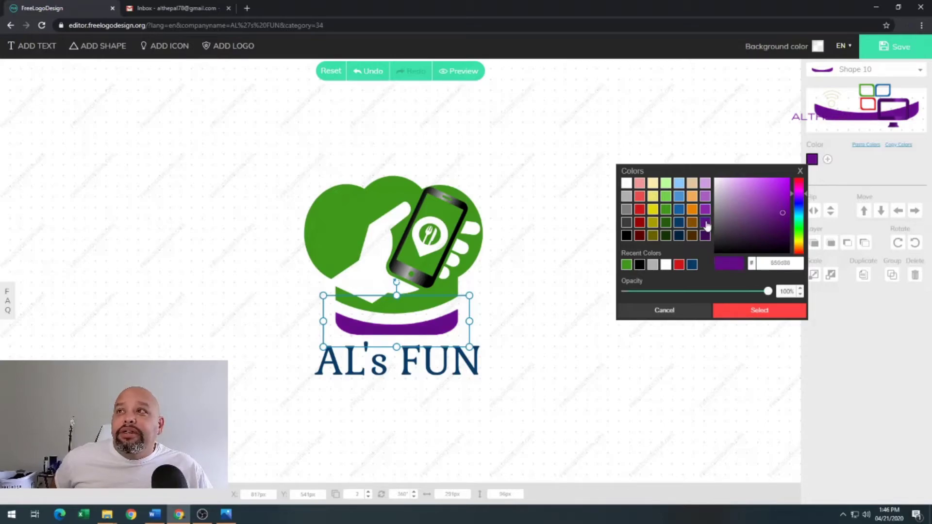
left_click(762, 311)
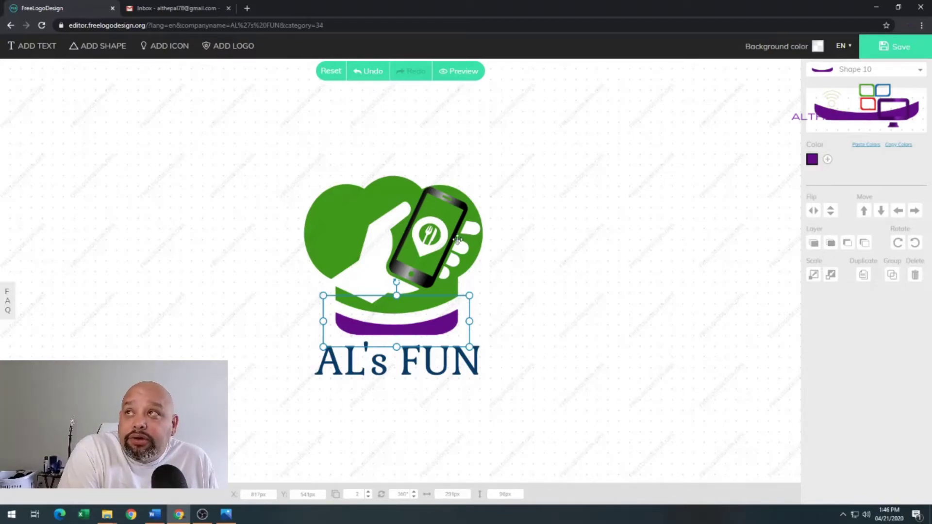
left_click(433, 235)
Select the pin icon (Shape 17) and set its colour to pink (d182d1)
left_click(879, 77)
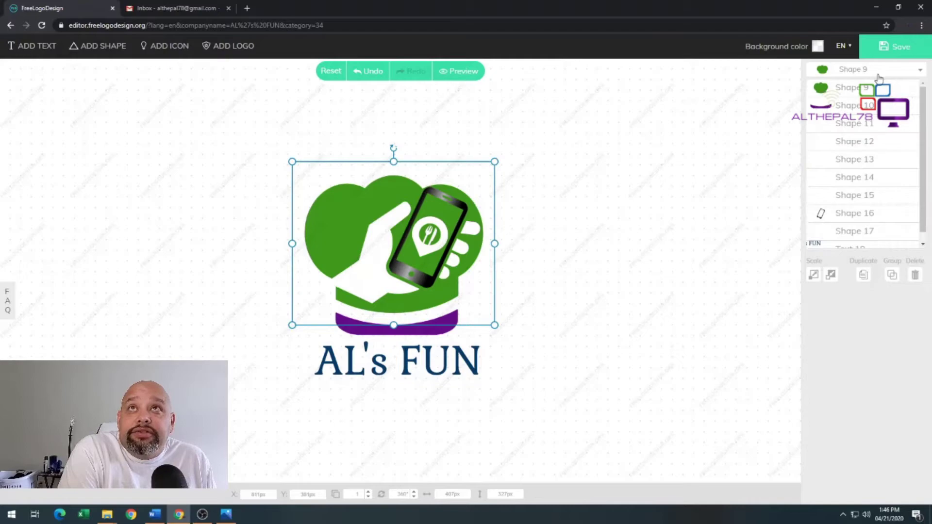
scroll(877, 168, "up", 1)
left_click(845, 126)
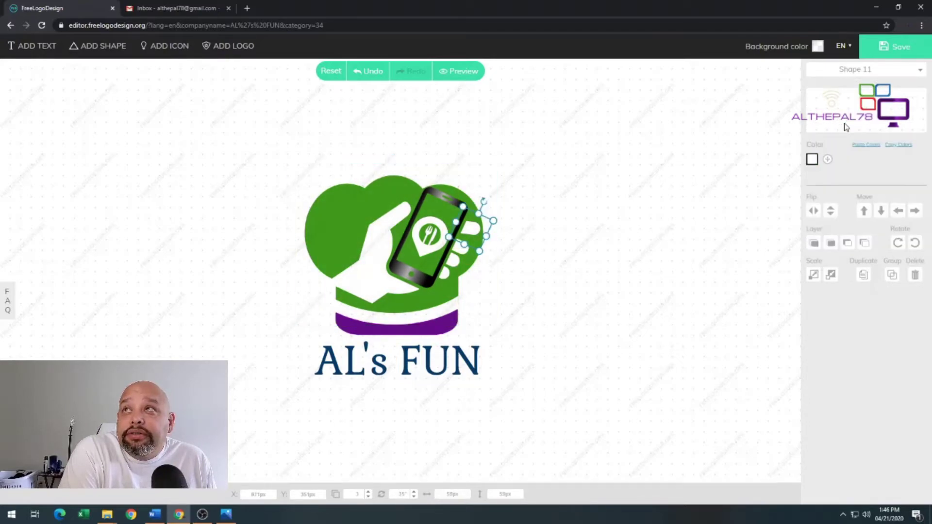
left_click(910, 71)
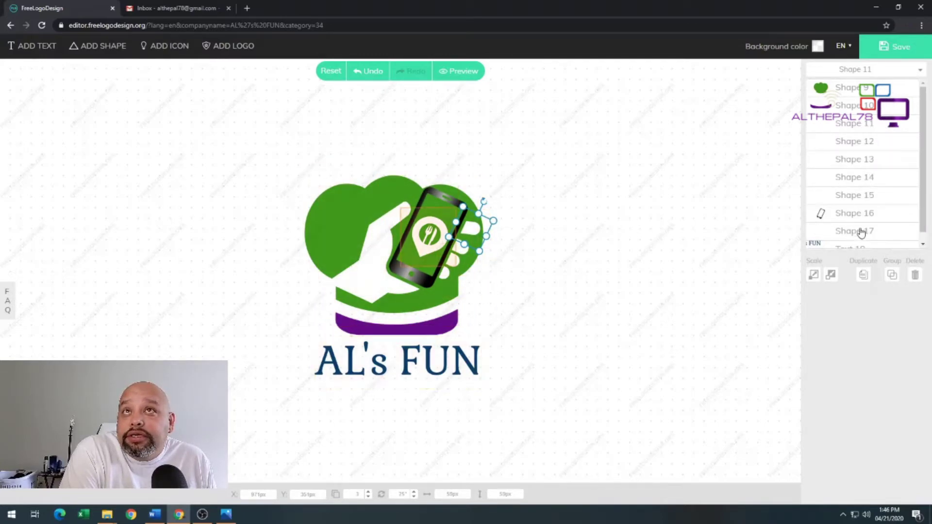
scroll(872, 209, "down", 1)
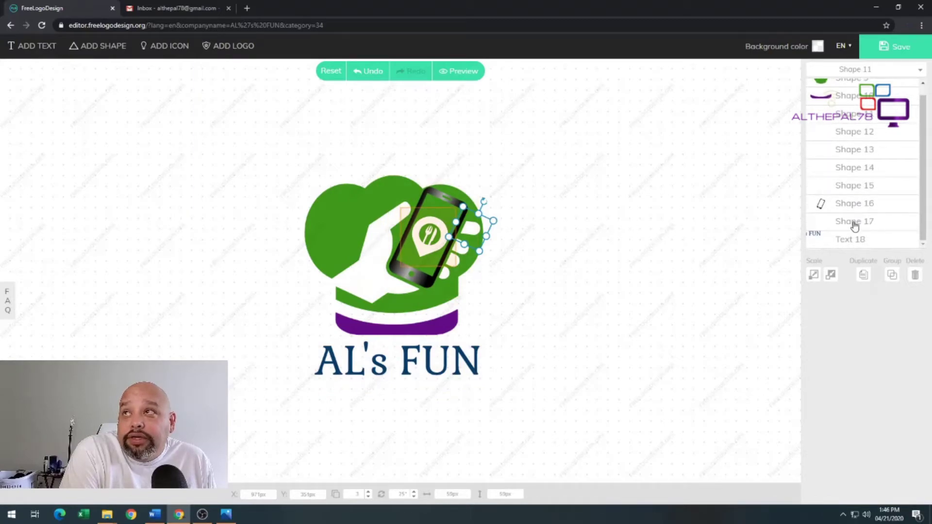
left_click(854, 224)
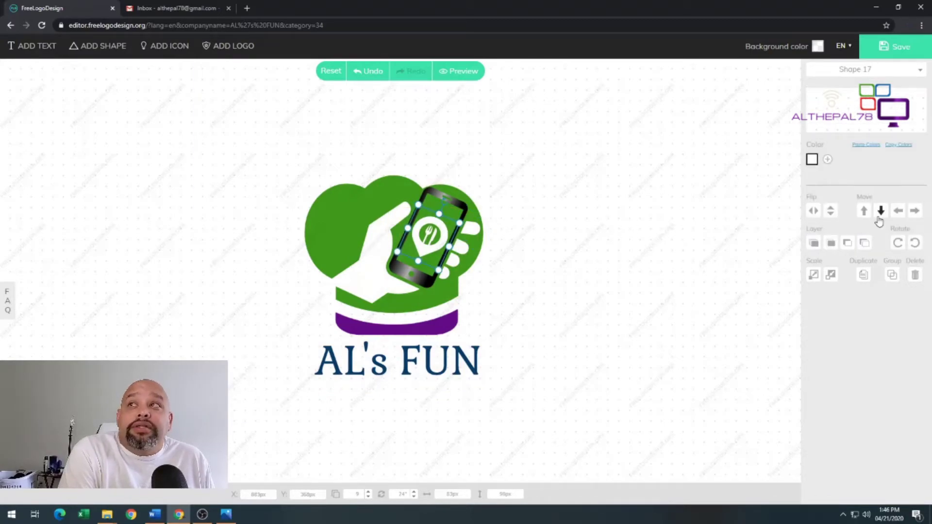
left_click(813, 161)
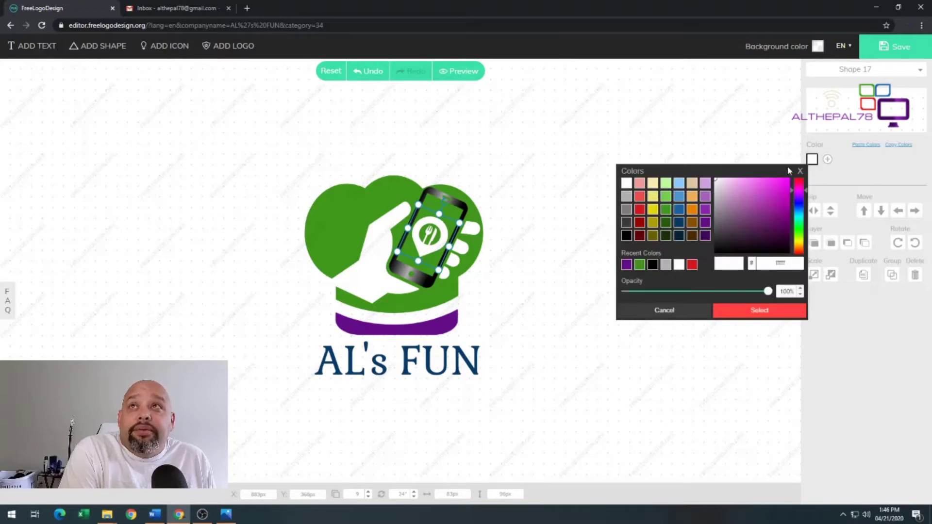
left_click(742, 191)
left_click(747, 313)
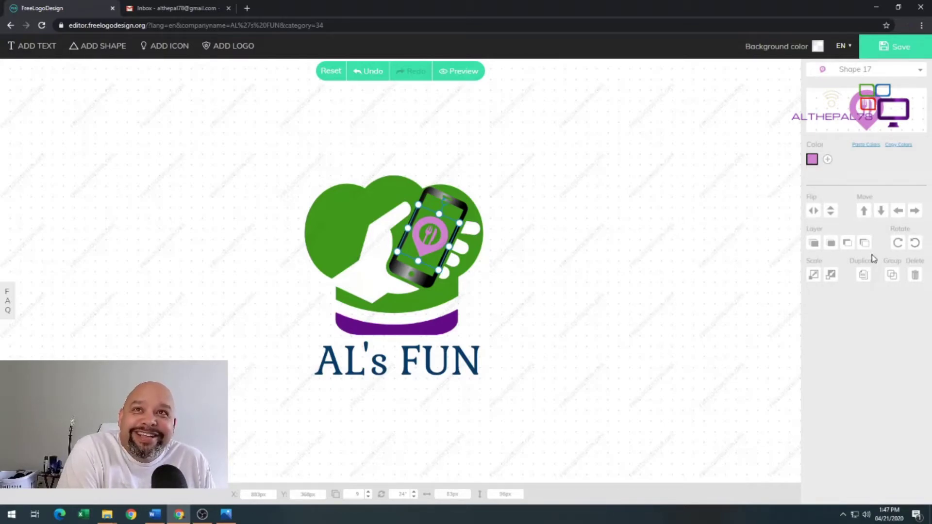
Rotate the pink pin counter-clockwise six steps
left_click(914, 243)
left_click(914, 243)
left_click(914, 244)
left_click(915, 244)
left_click(914, 243)
left_click(914, 244)
left_click(914, 243)
Rotate the pink pin back clockwise to a new angle and scale it down slightly
left_click(897, 243)
left_click(898, 243)
left_click(897, 243)
left_click(898, 243)
left_click(897, 242)
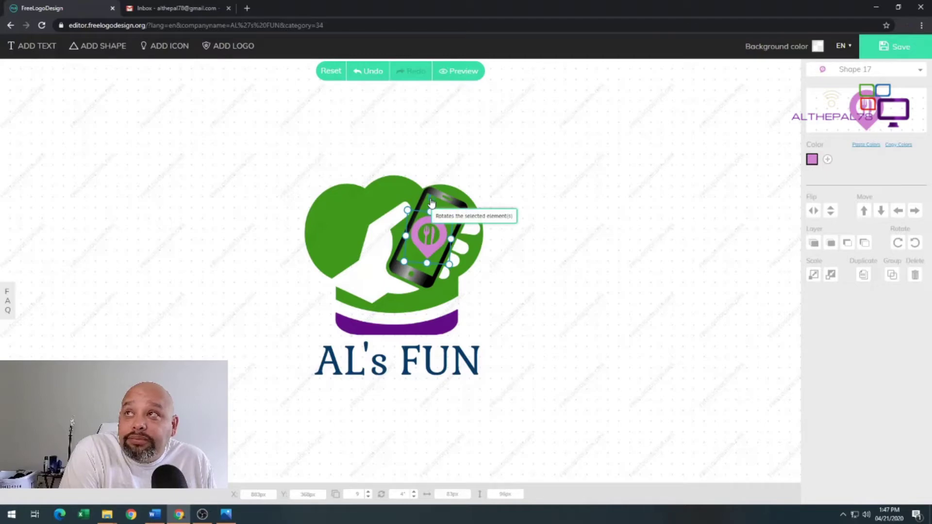
left_click_drag(431, 202, 378, 259)
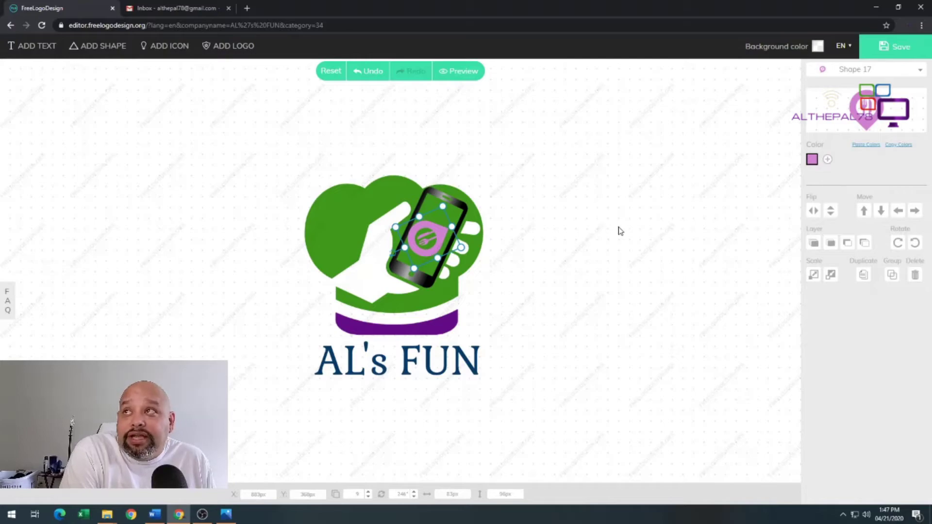
left_click(815, 280)
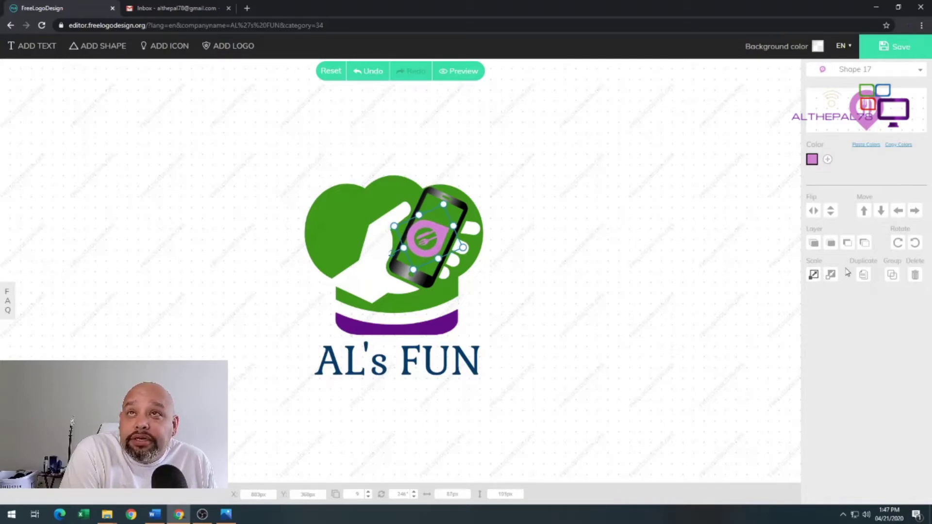
left_click(830, 275)
left_click(831, 276)
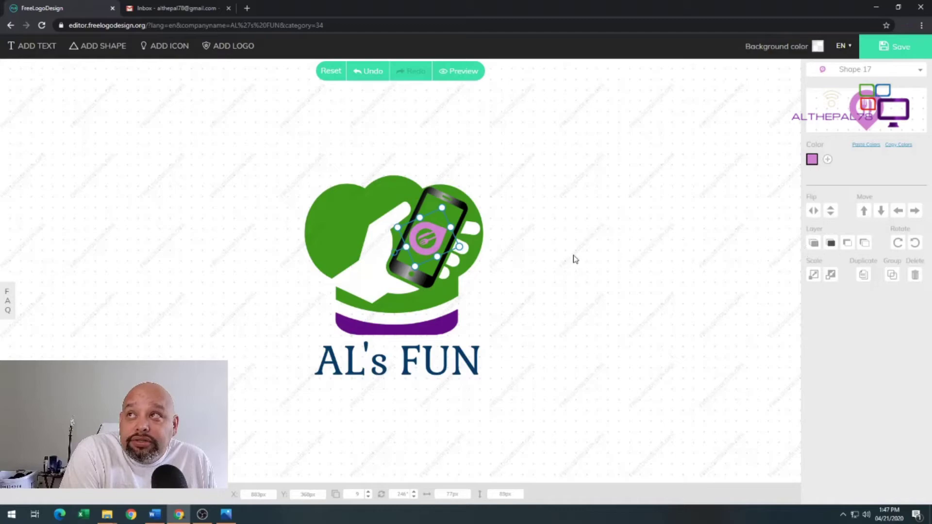
Position the pin on the phone screen, bring it to the front, and deselect it
left_click_drag(437, 235, 449, 218)
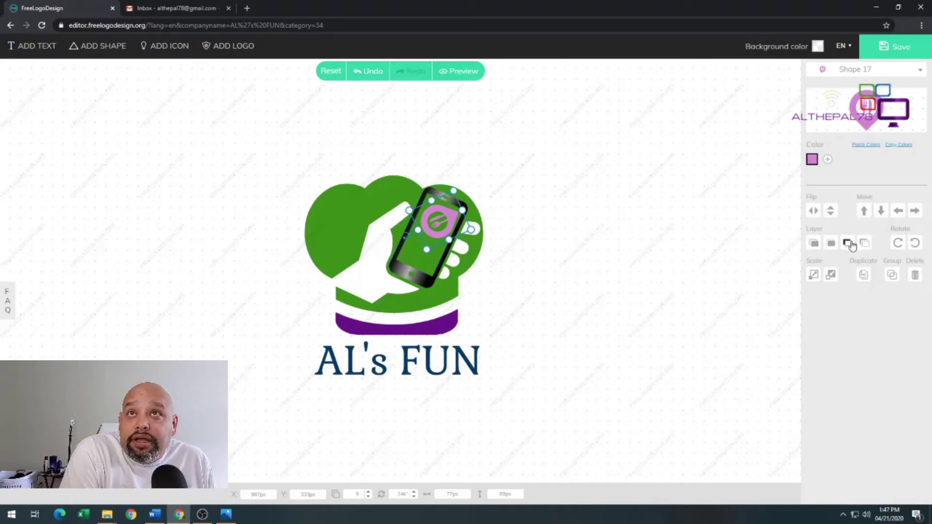
left_click(815, 244)
left_click(863, 243)
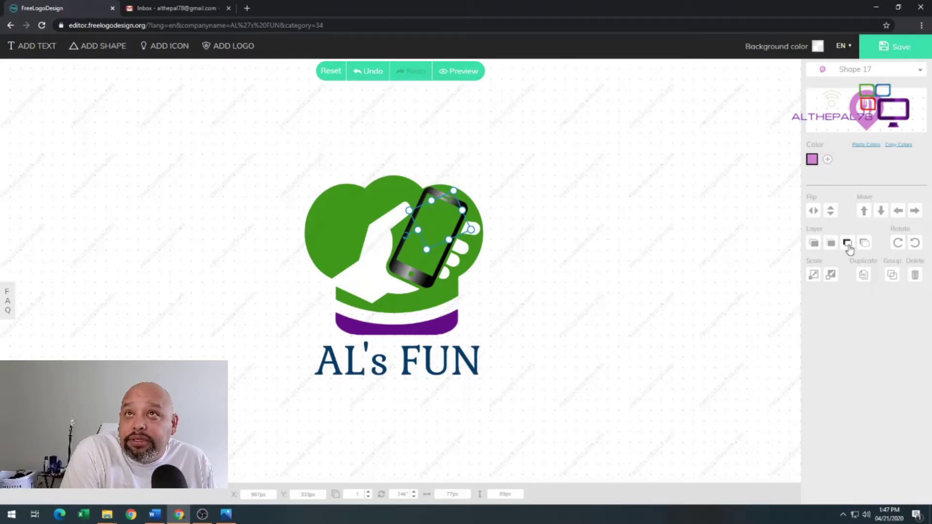
left_click(847, 244)
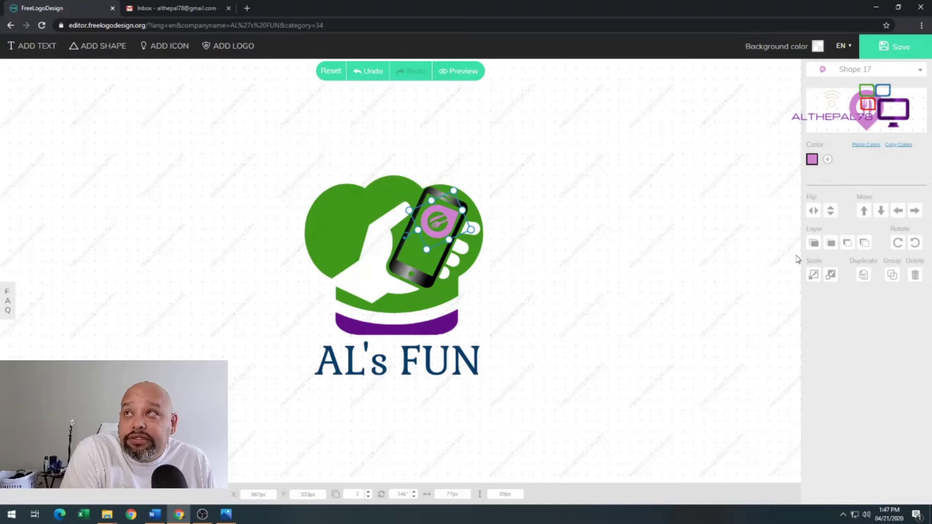
left_click(814, 242)
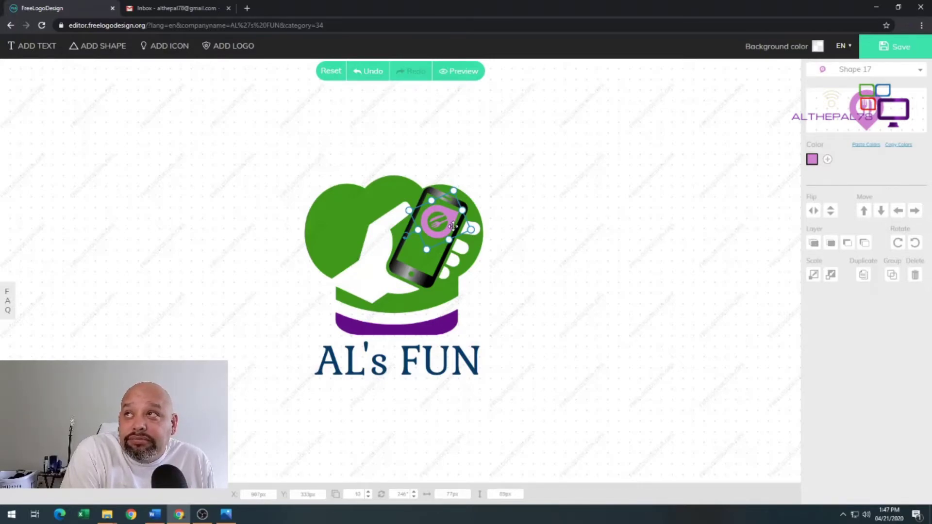
left_click_drag(451, 225, 453, 208)
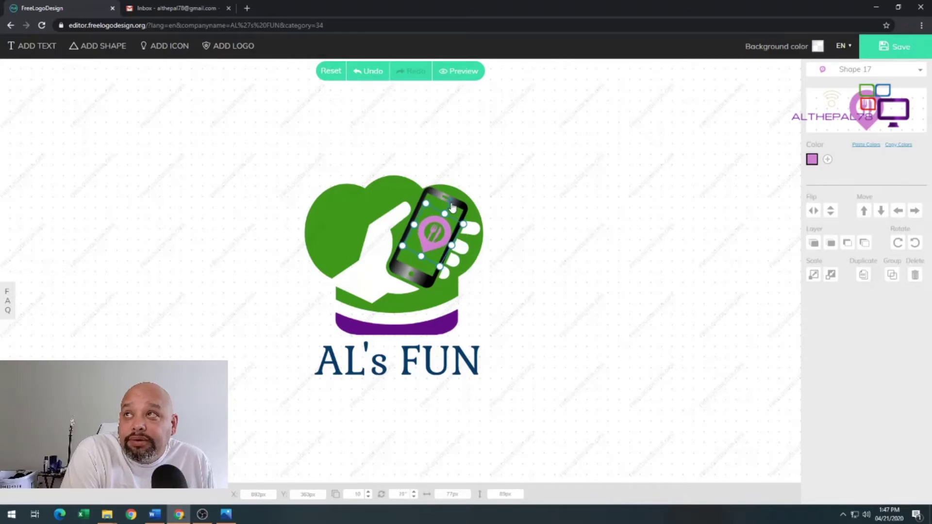
left_click(439, 228)
Recolour the AL's FUN wordmark from navy to green (419a1c)
left_click(656, 234)
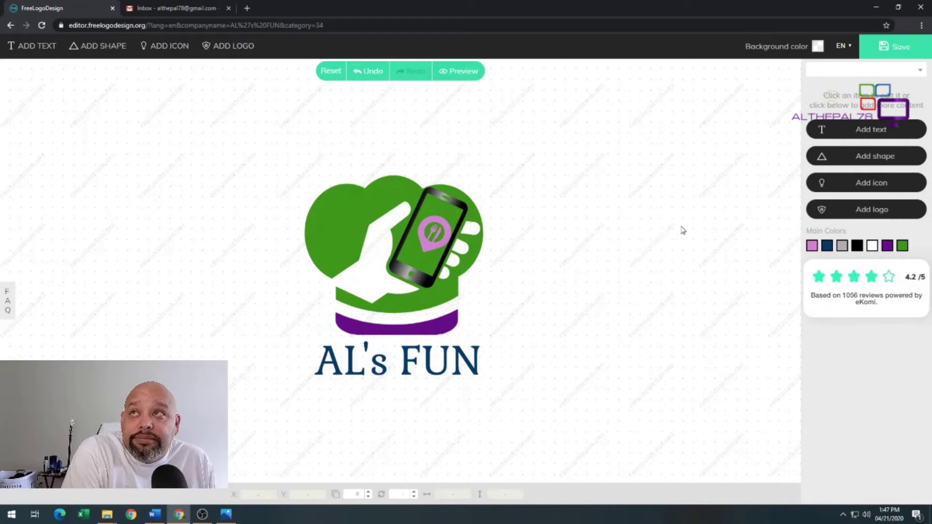
left_click(439, 287)
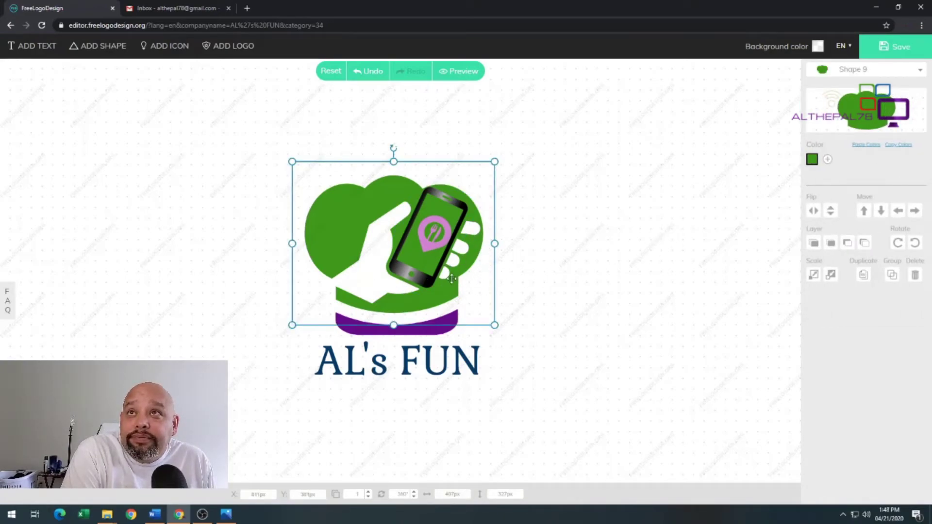
left_click(465, 363)
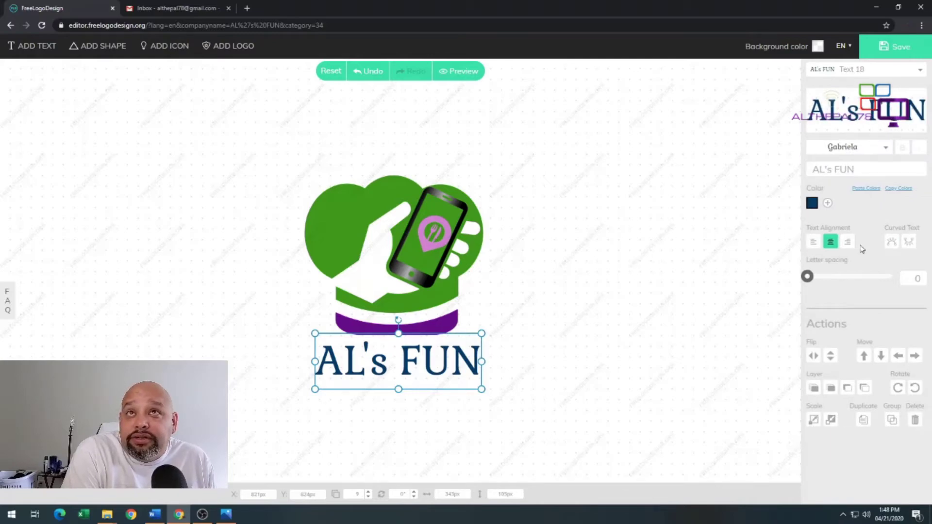
left_click(814, 206)
left_click(671, 253)
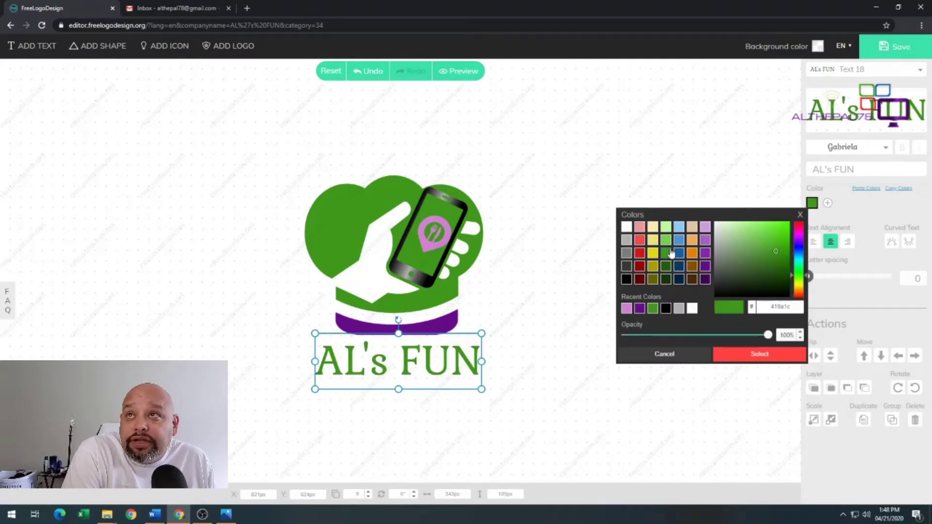
left_click(758, 354)
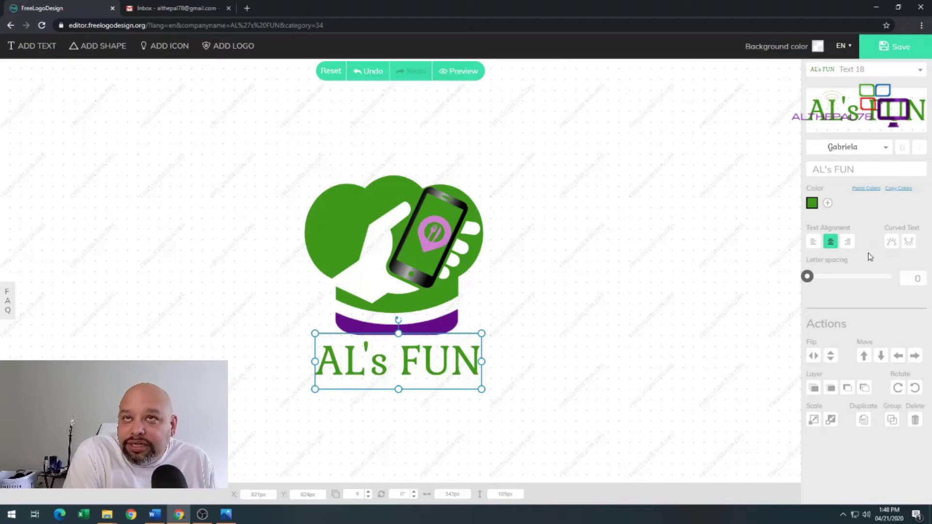
Curve AL's FUN into a wave, adjust letter spacing, and test horizontal flip twice
left_click(898, 243)
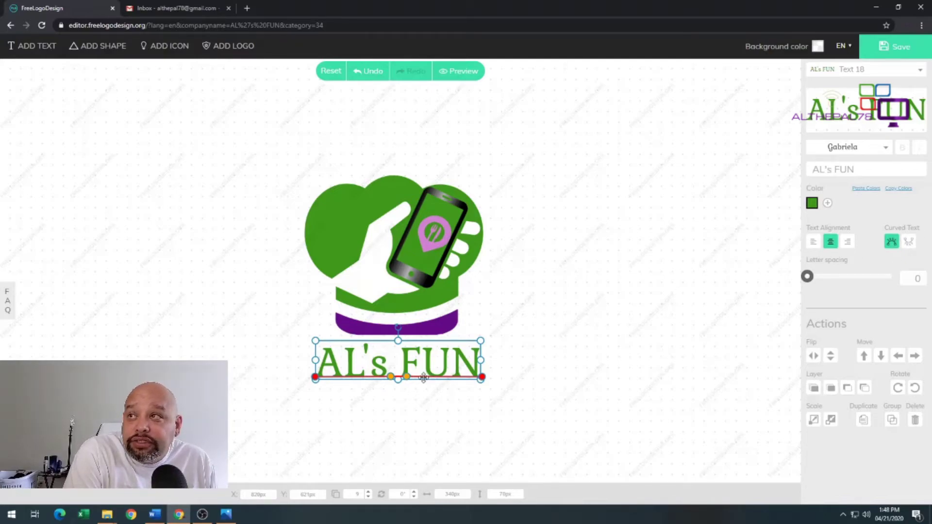
left_click_drag(407, 377, 419, 420)
left_click_drag(391, 376, 407, 342)
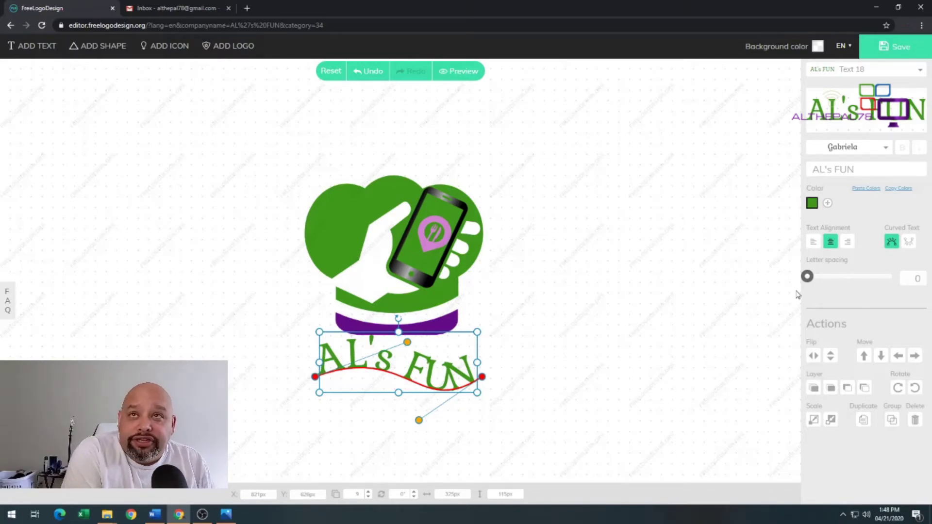
left_click_drag(809, 281, 795, 281)
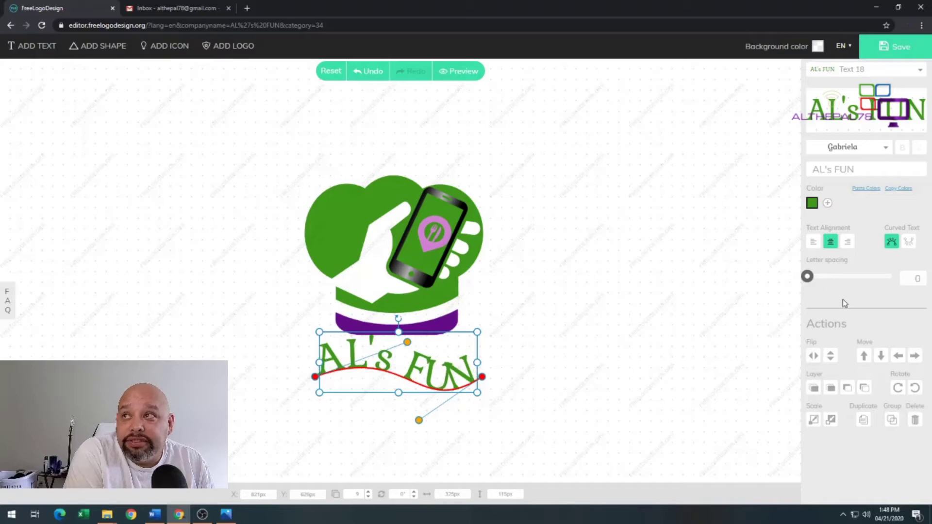
left_click(817, 357)
left_click(818, 357)
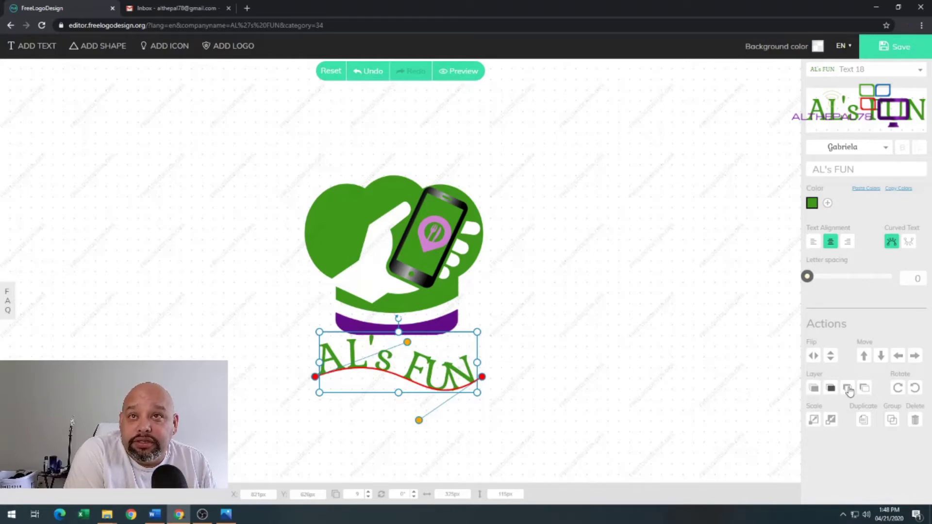
Delete the extra element and shift the curved text down to reveal its stacked copy
left_click(863, 421)
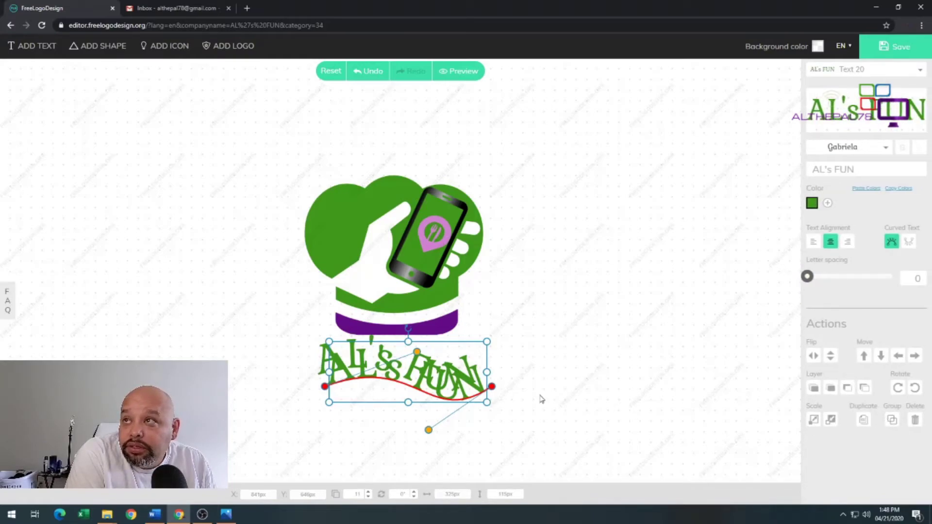
left_click(915, 420)
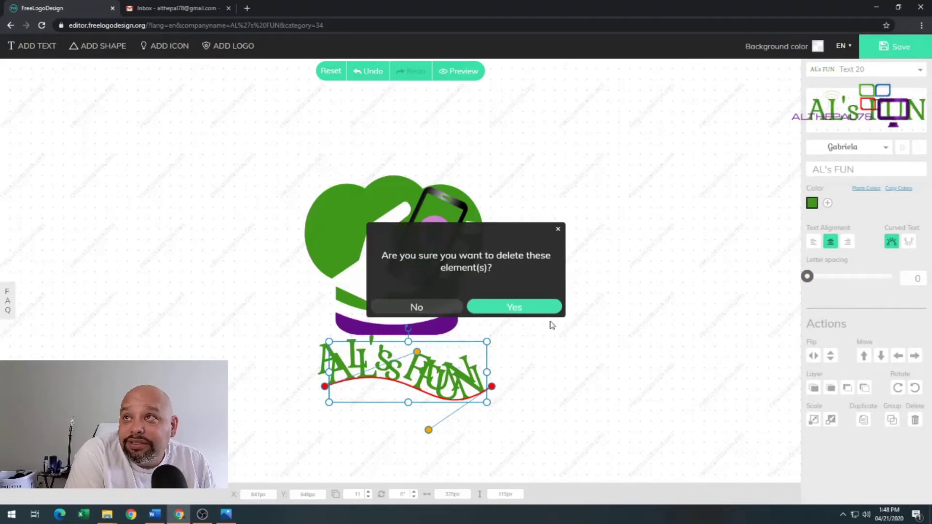
left_click(484, 310)
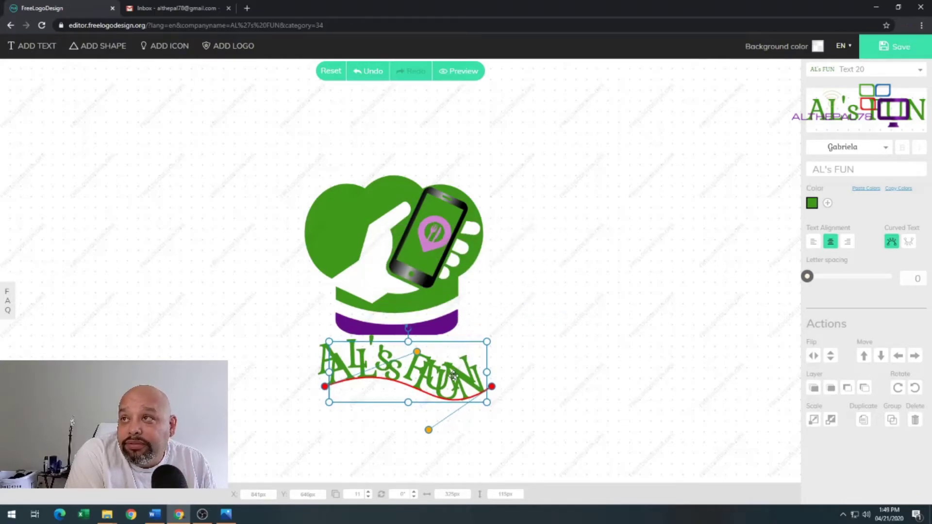
left_click_drag(454, 375, 451, 394)
left_click(581, 354)
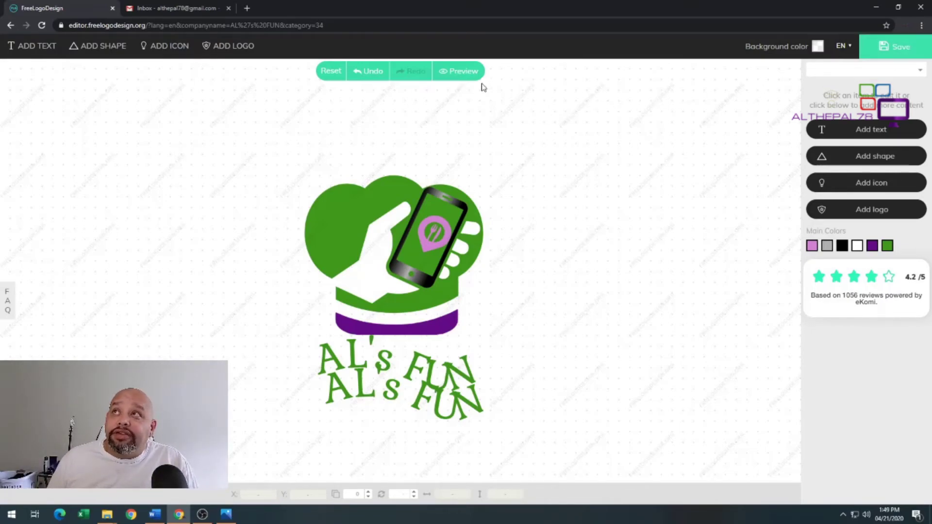
Preview the finished logo with its download options
left_click(458, 73)
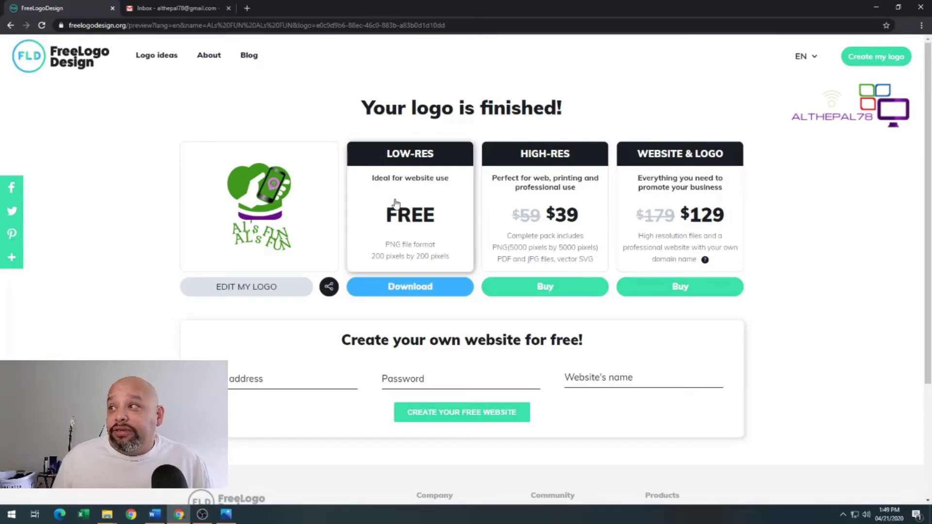
Bring up althepalnlogo.png in Photos from the taskbar
left_click(224, 513)
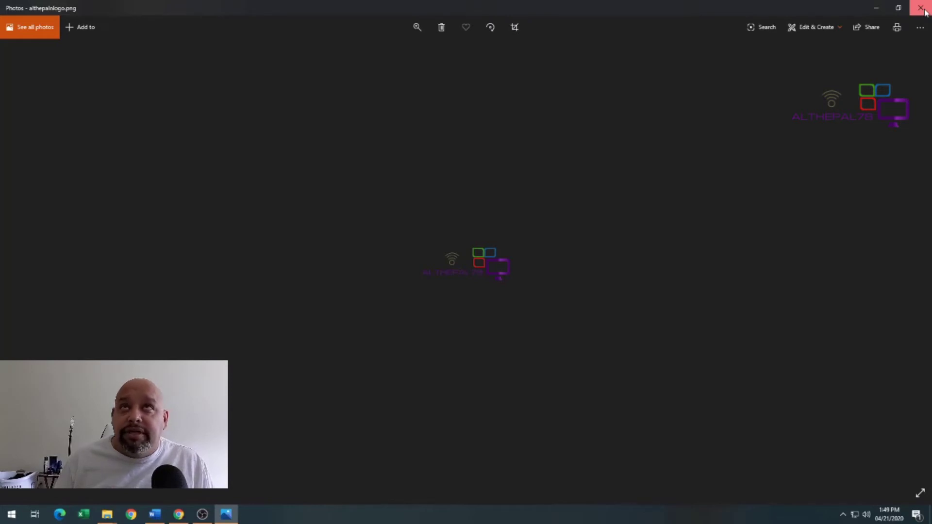
Close the Photos window to return to the finished-logo page
left_click(924, 10)
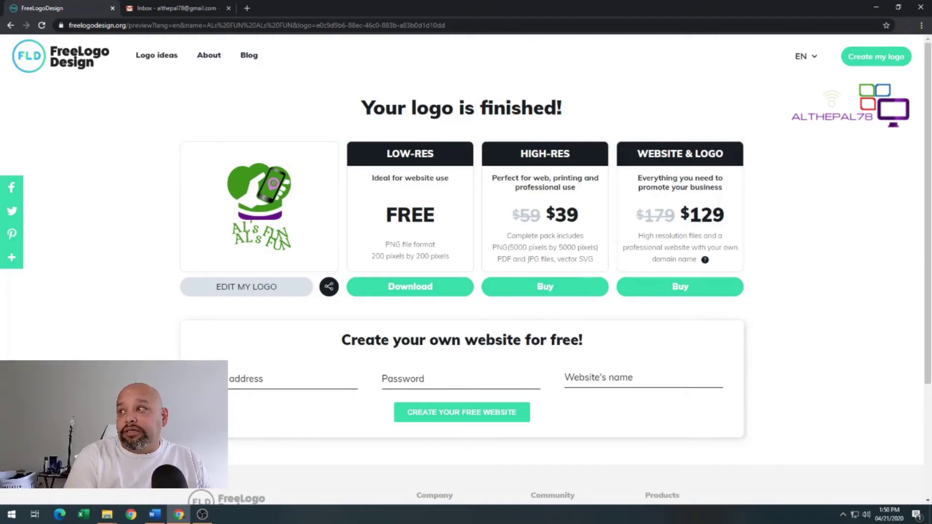
left_click(202, 514)
left_click(204, 516)
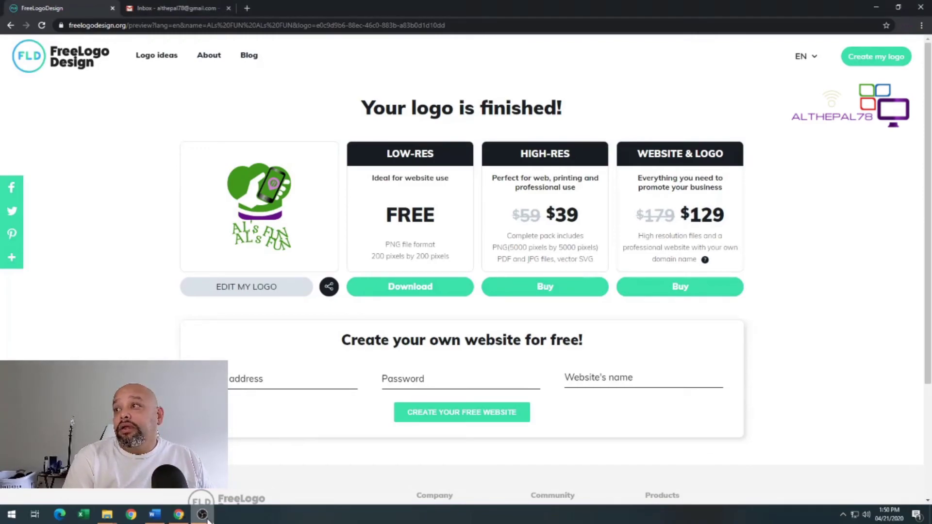
left_click(206, 519)
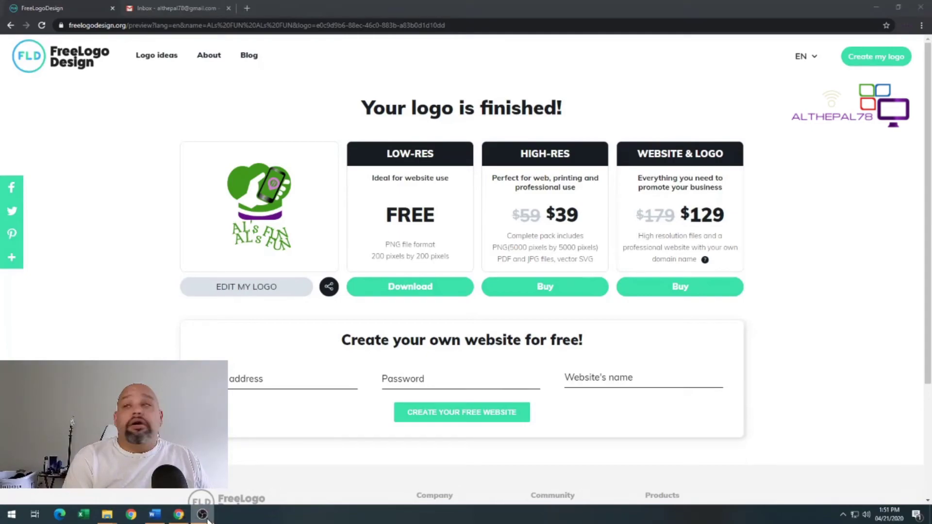
mouse_move(155, 515)
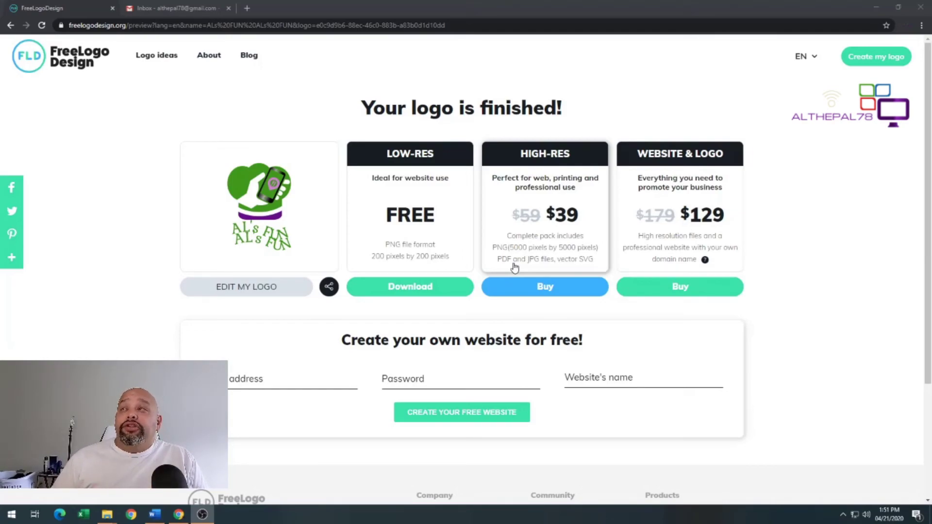
left_click(438, 287)
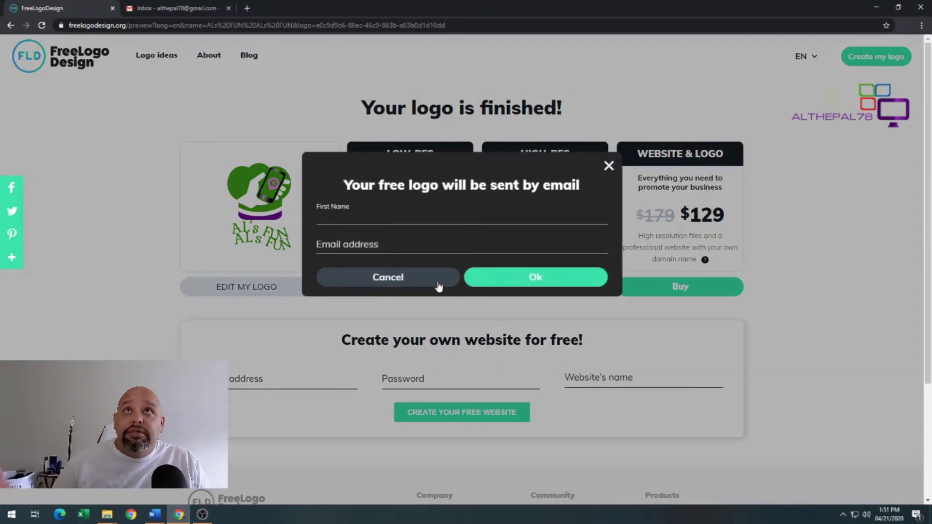
left_click(434, 286)
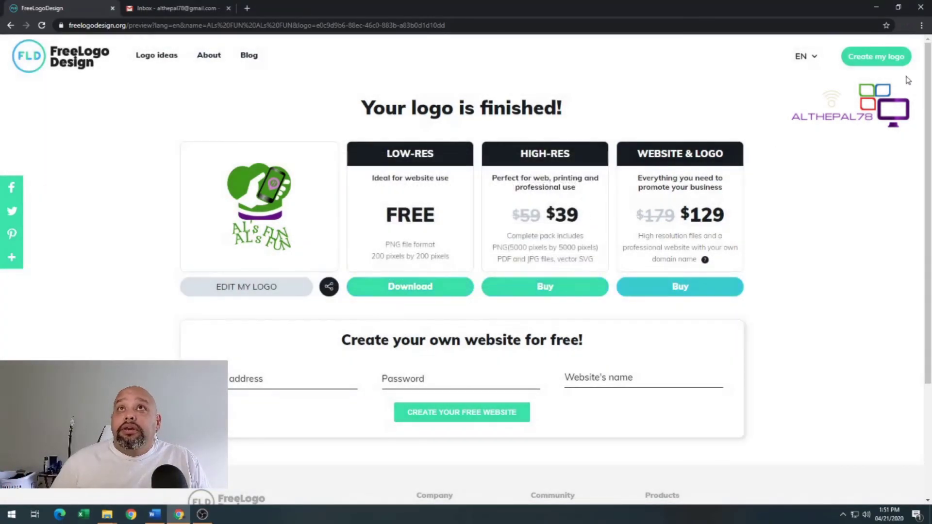
left_click(876, 56)
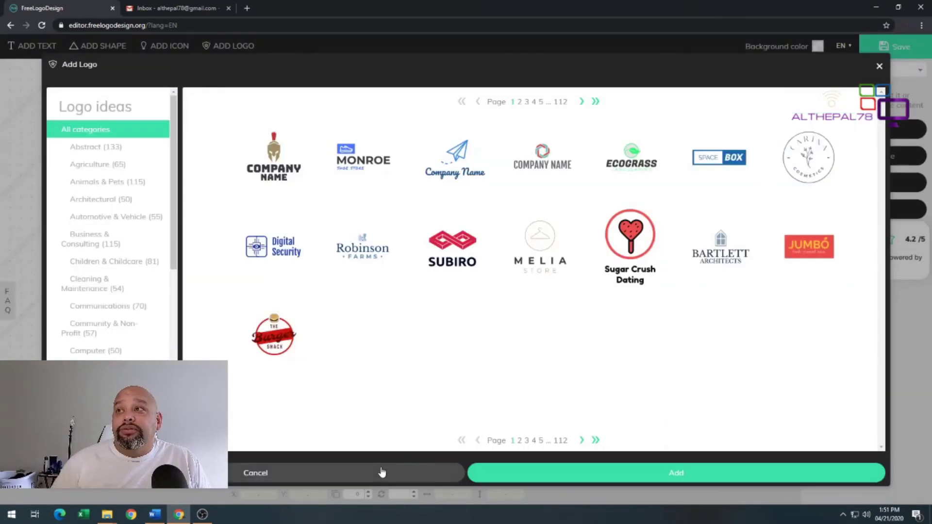
left_click(382, 473)
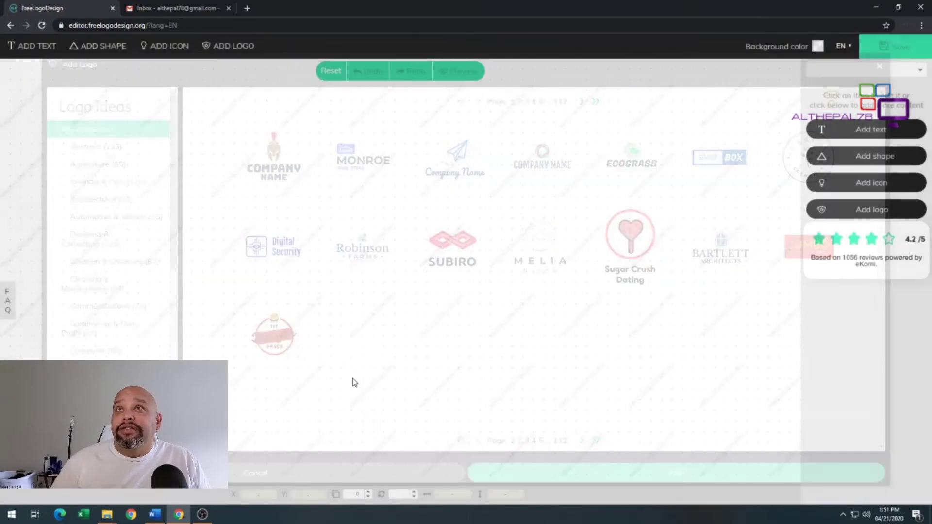
left_click(10, 26)
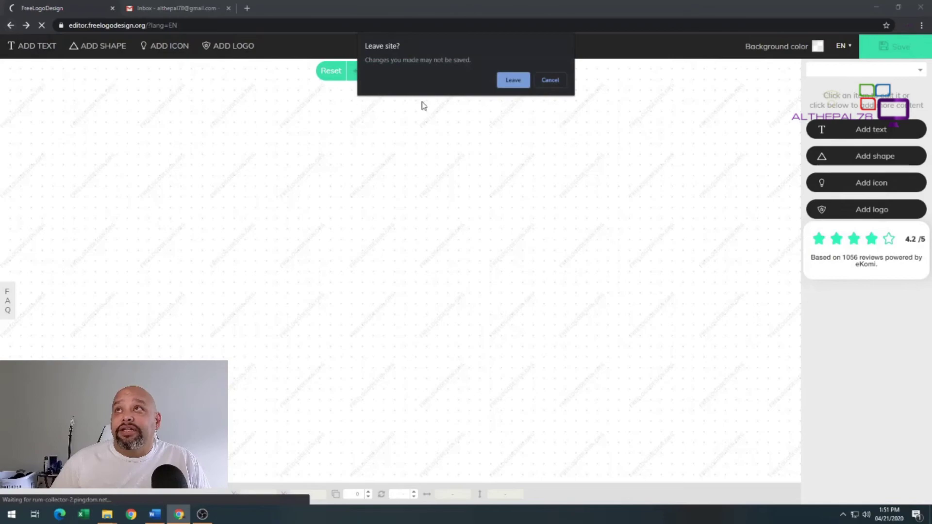
left_click(512, 82)
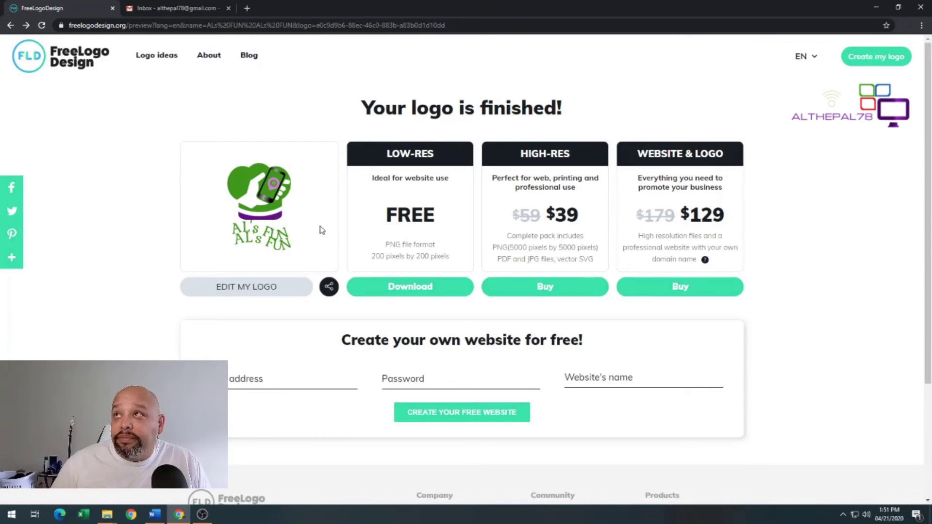
Request the free low-res logo by entering a first name and e-mail address
left_click(421, 289)
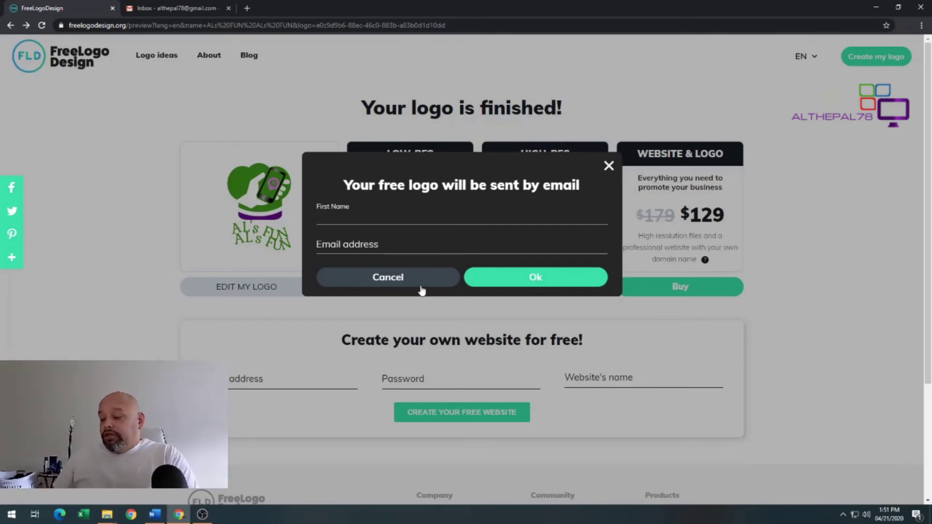
type("Al")
key("Tab")
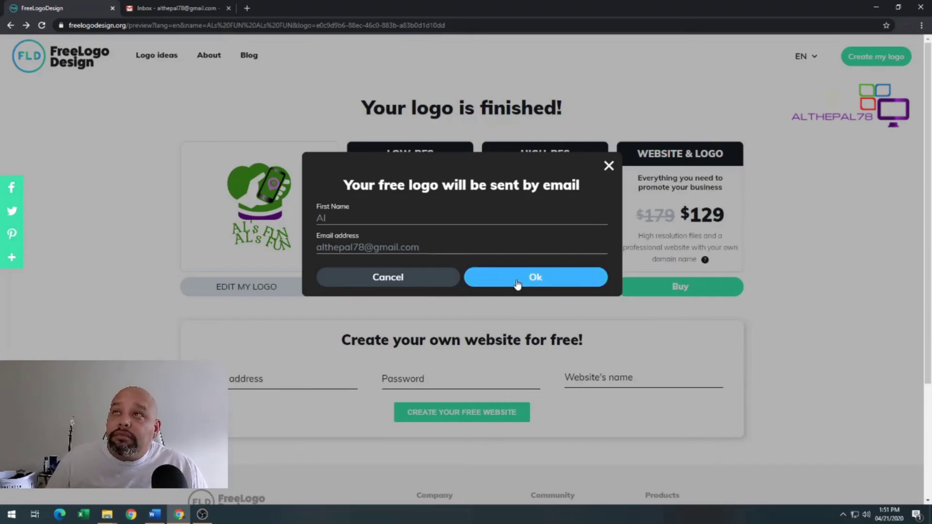
left_click(517, 285)
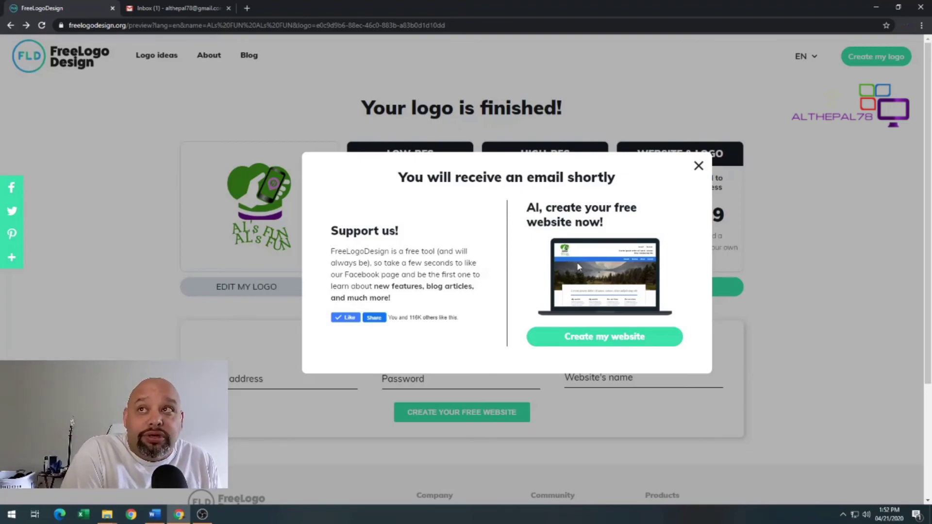
left_click(697, 167)
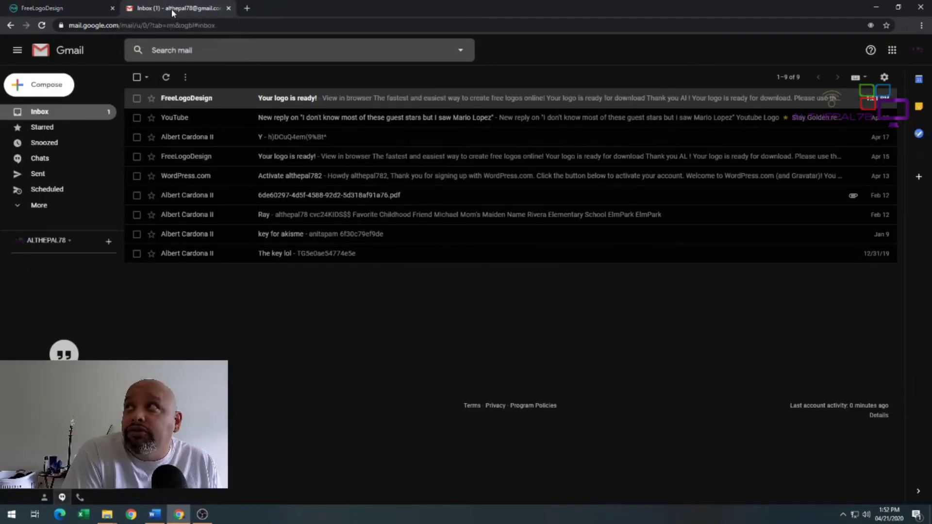
Open Gmail's 'Your logo is ready!' email and follow its Download link
left_click(172, 12)
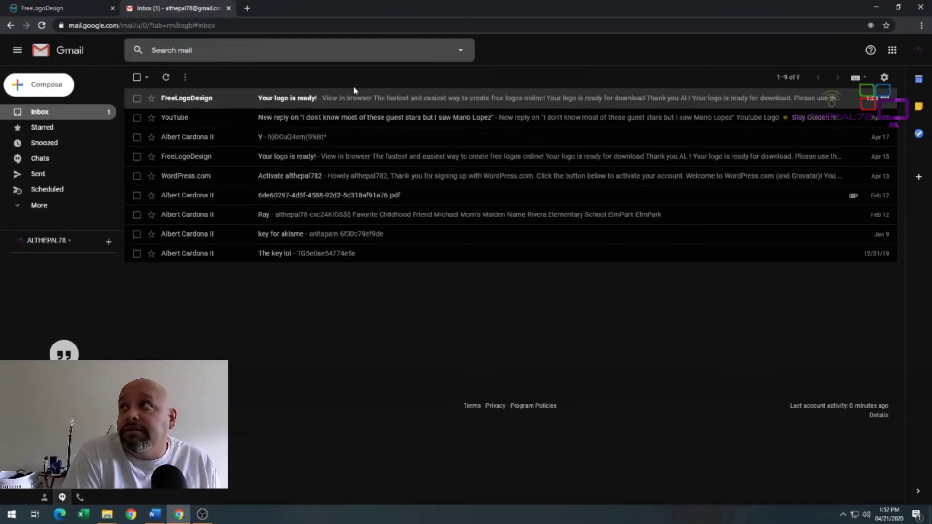
left_click(362, 103)
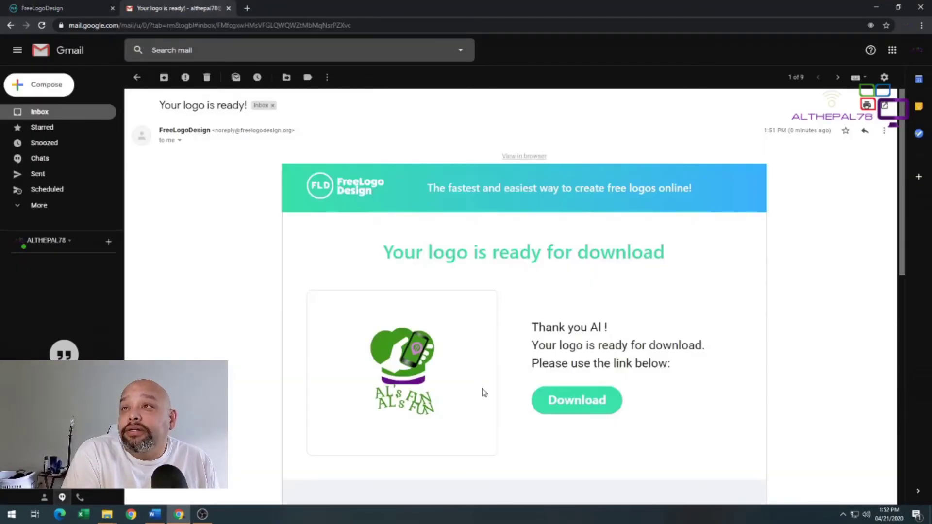
left_click(554, 401)
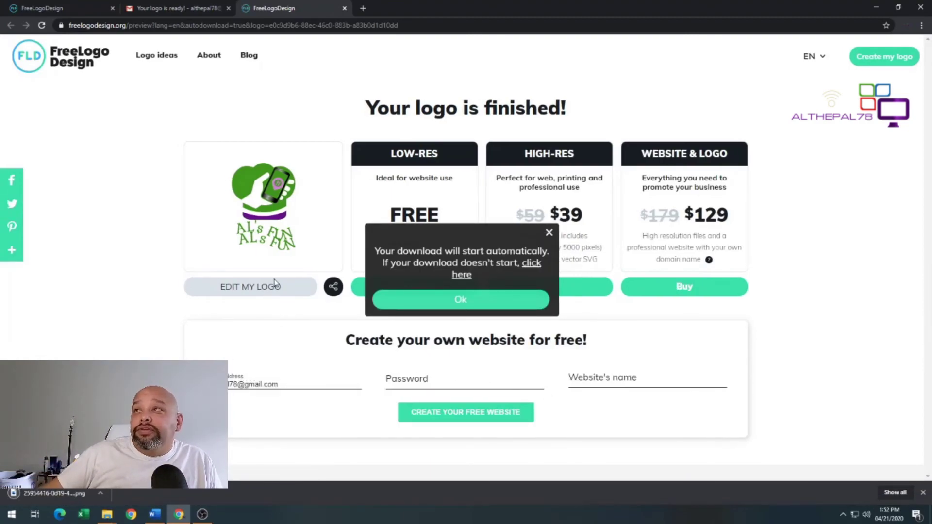
Dismiss the 'Your download will start automatically' notice with Ok
left_click(454, 306)
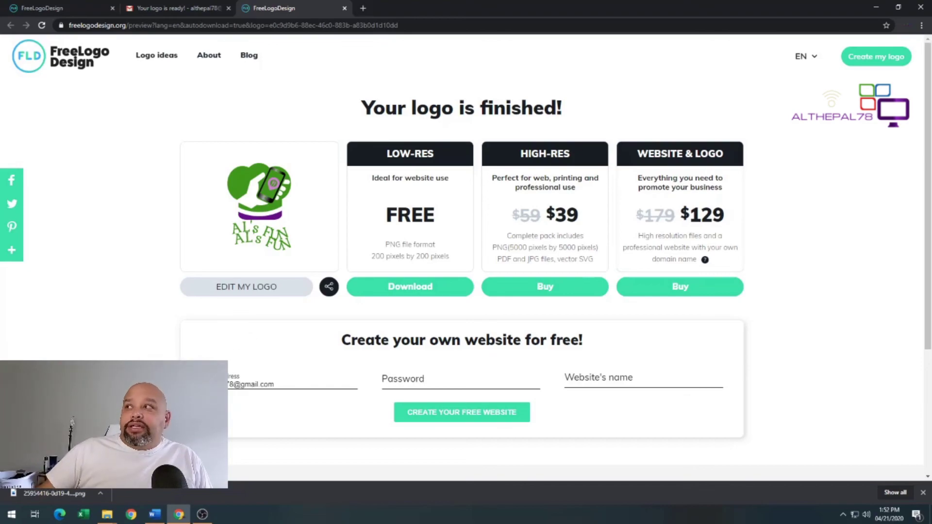
Open the downloaded AL's FUN logo PNG from Chrome's download bar
left_click(49, 493)
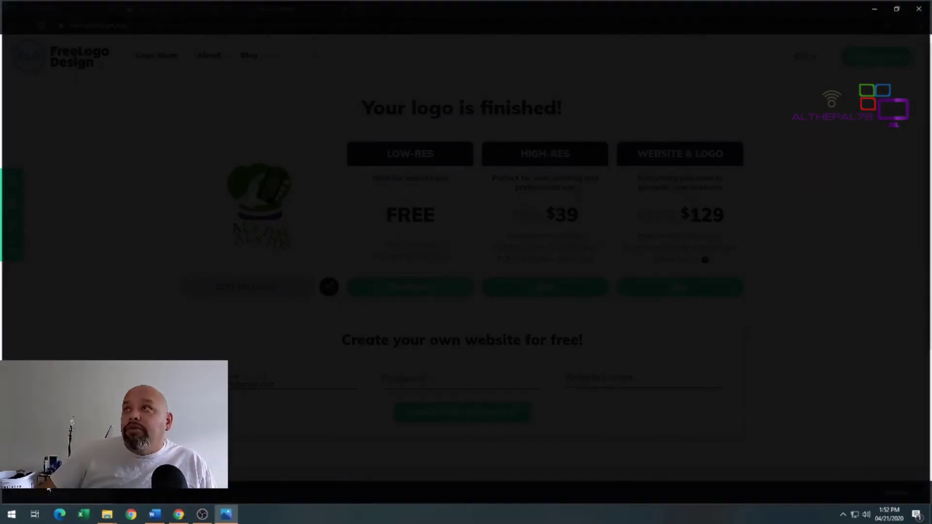